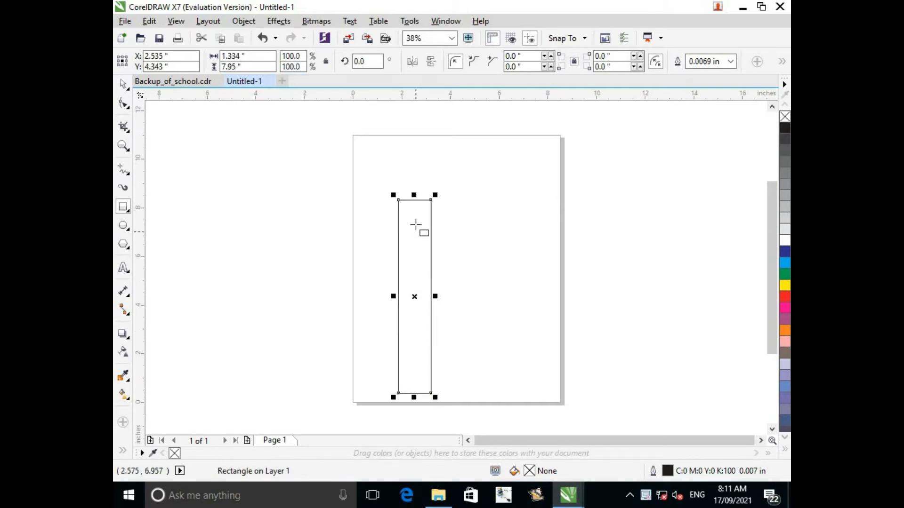
# Stretch the tall rectangle upward from its top edge to a height of about 8.36 inches.
pyautogui.moveTo(414, 195); pyautogui.dragTo(411, 186)
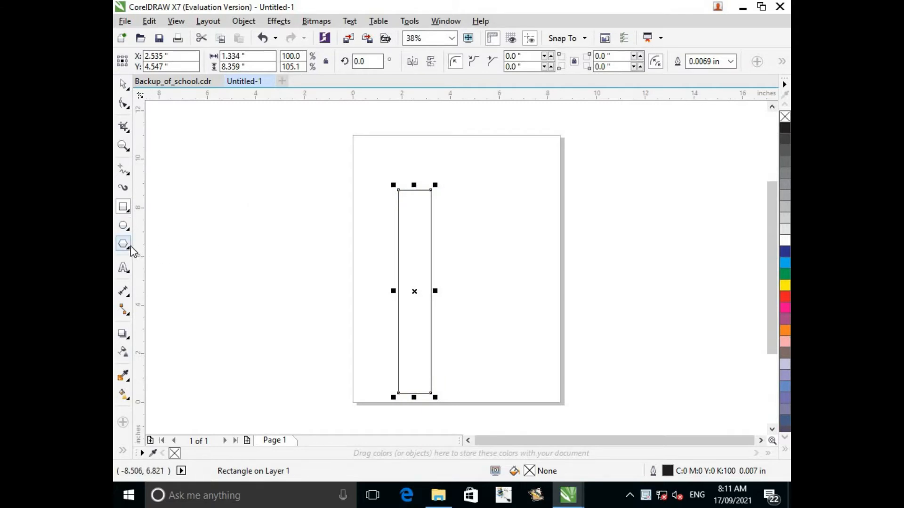
pyautogui.click(129, 212)
# Draw a five-sided polygon about 2.5 inches wide and 2.4 inches high beside the page, left of the rectangle.
pyautogui.click(126, 246)
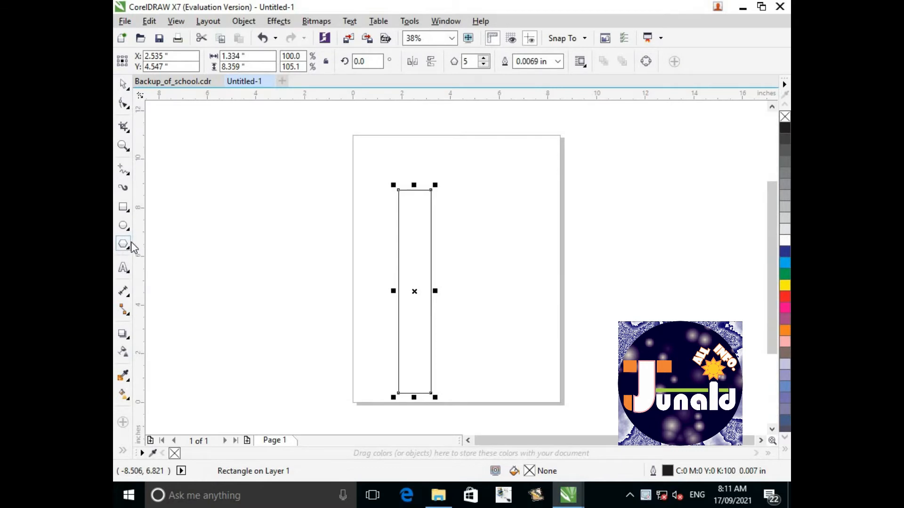
pyautogui.rightClick(133, 247)
pyautogui.click(128, 229)
pyautogui.click(128, 245)
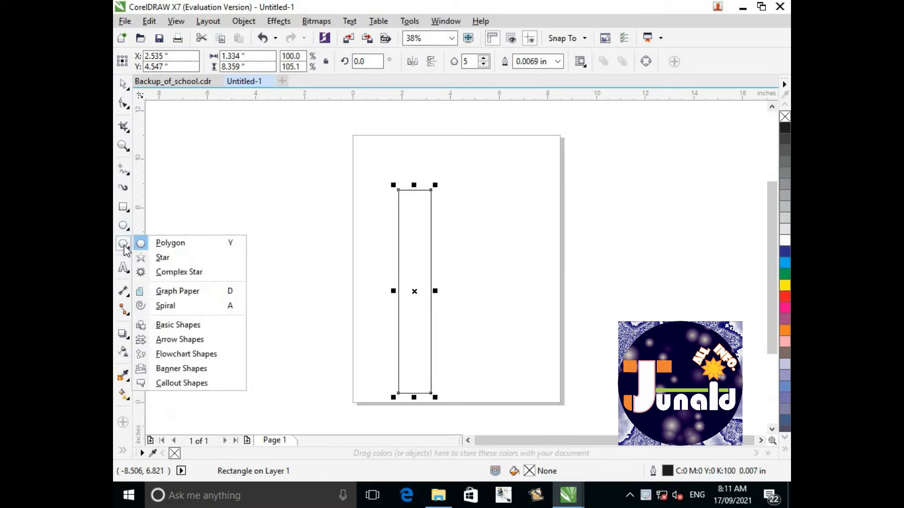
pyautogui.click(125, 246)
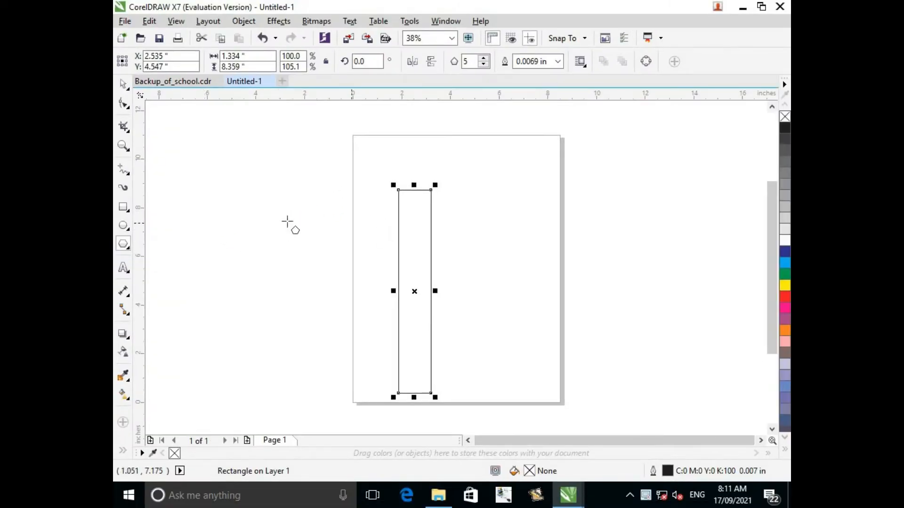
pyautogui.moveTo(285, 212); pyautogui.dragTo(359, 265)
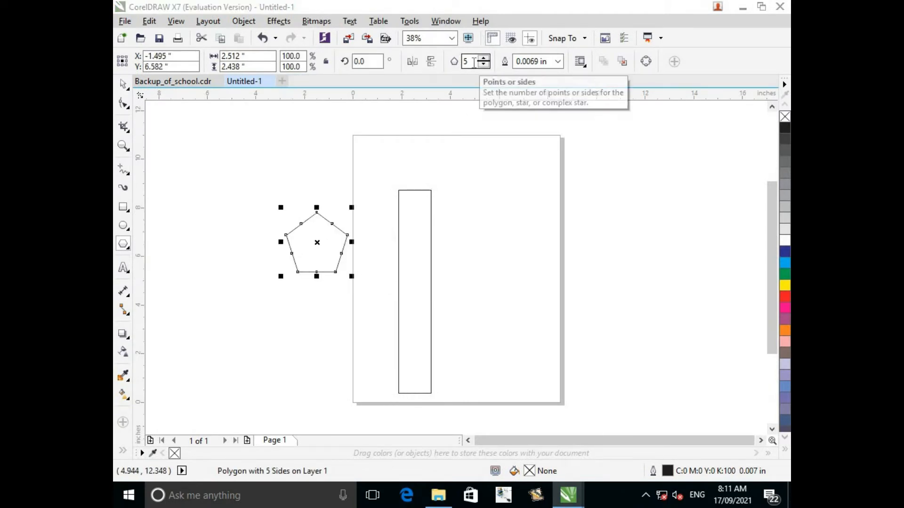
# Set the polygon's number of sides to 3.
pyautogui.press('super')
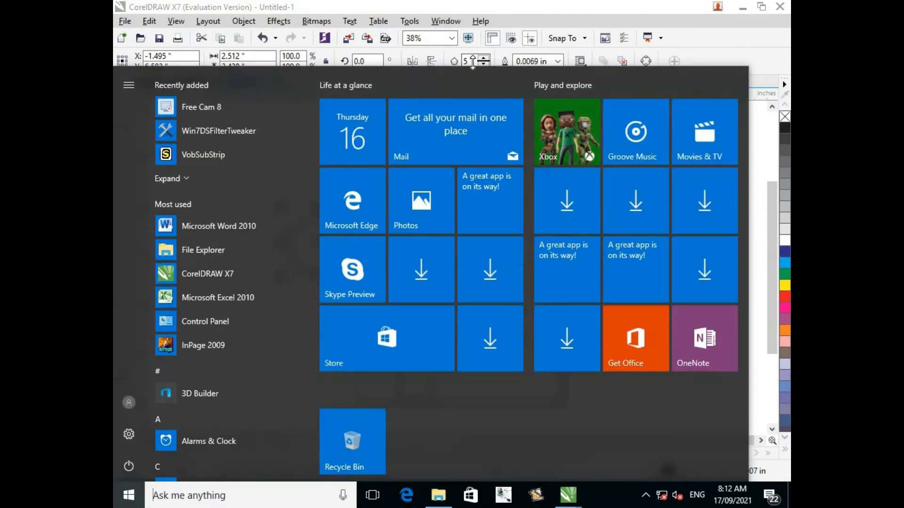
pyautogui.press('super')
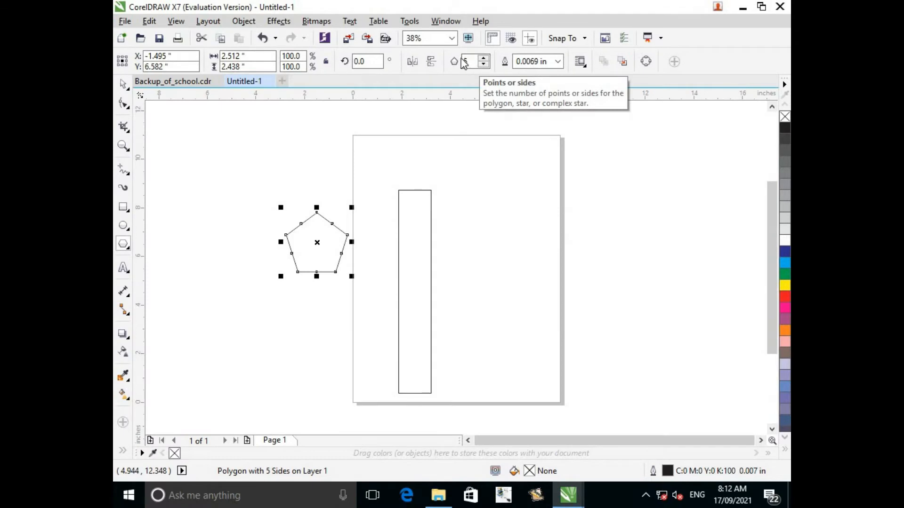
pyautogui.click(484, 64)
pyautogui.click(485, 64)
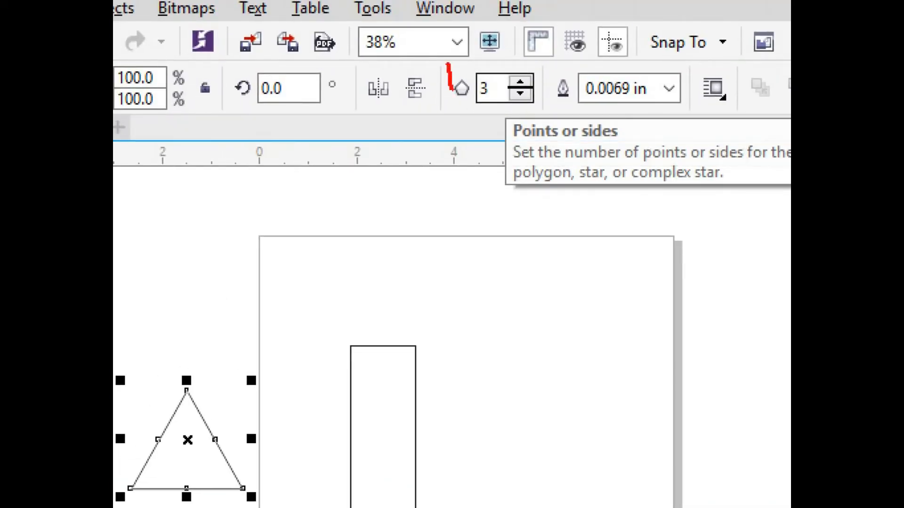
pyautogui.moveTo(452, 89)
pyautogui.mouseDown()
pyautogui.moveTo(466, 120)
pyautogui.moveTo(503, 131)
pyautogui.mouseUp()
pyautogui.moveTo(531, 64); pyautogui.dragTo(453, 52)
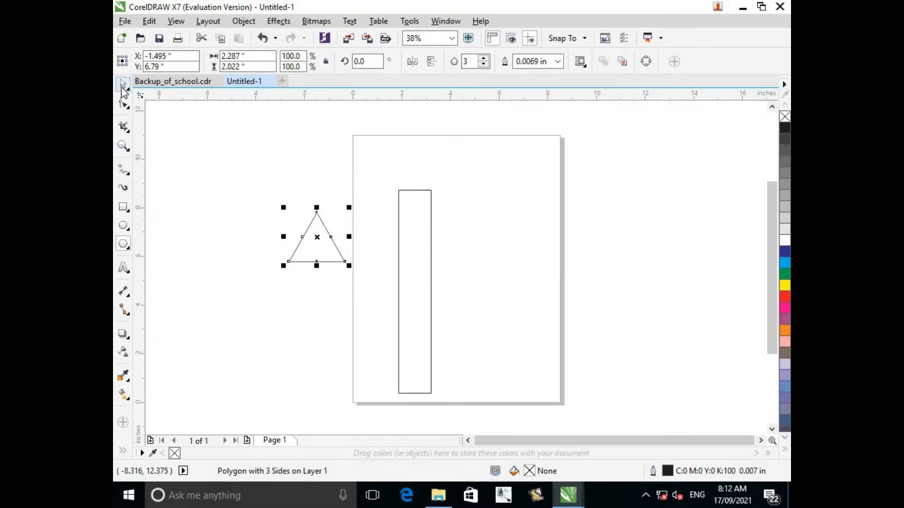
# Move the triangle onto the rectangle so its base rests centred on the rectangle's top edge.
pyautogui.moveTo(317, 238); pyautogui.dragTo(413, 168)
pyautogui.scroll(4, 412, 170)
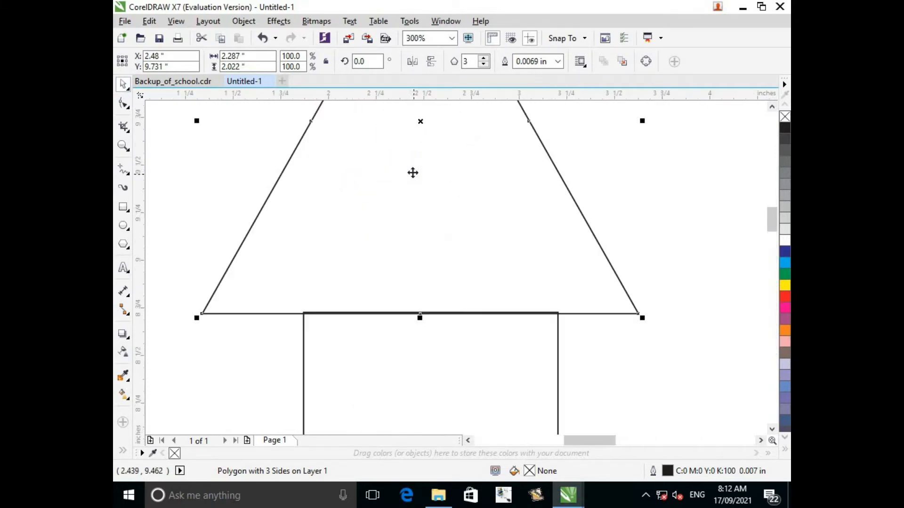
pyautogui.scroll(-1, 413, 173)
pyautogui.click(534, 159)
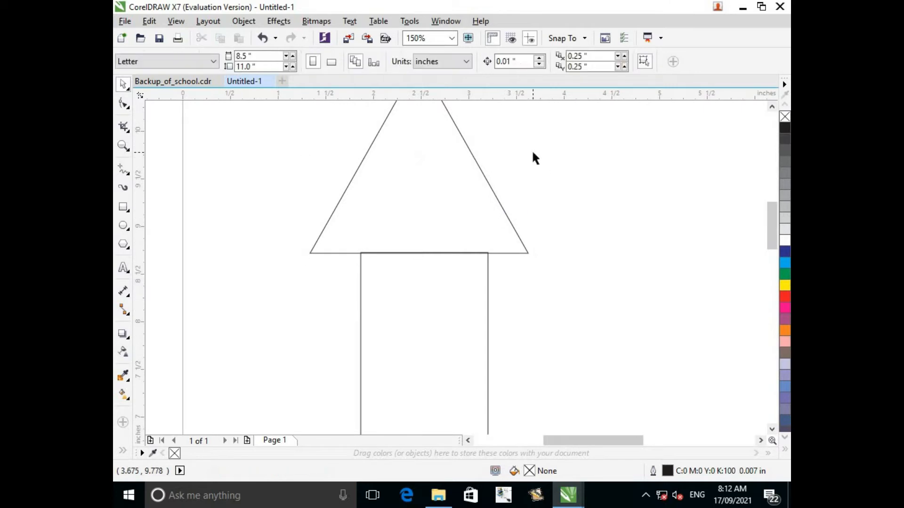
# Narrow the triangle from both sides to a width of about 1.31 inches, close to the rectangle's width.
pyautogui.click(451, 190)
pyautogui.moveTo(531, 158); pyautogui.dragTo(488, 174)
pyautogui.moveTo(307, 156); pyautogui.dragTo(358, 160)
pyautogui.click(329, 198)
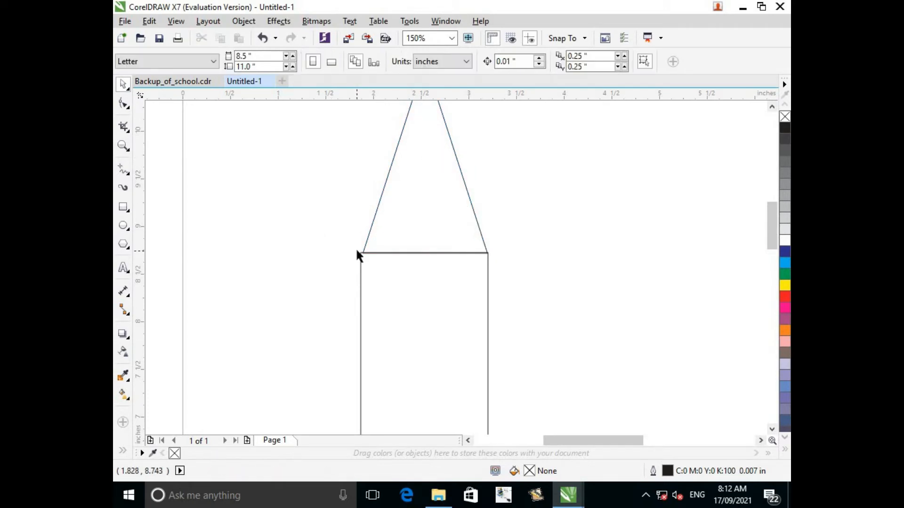
pyautogui.press('F9')
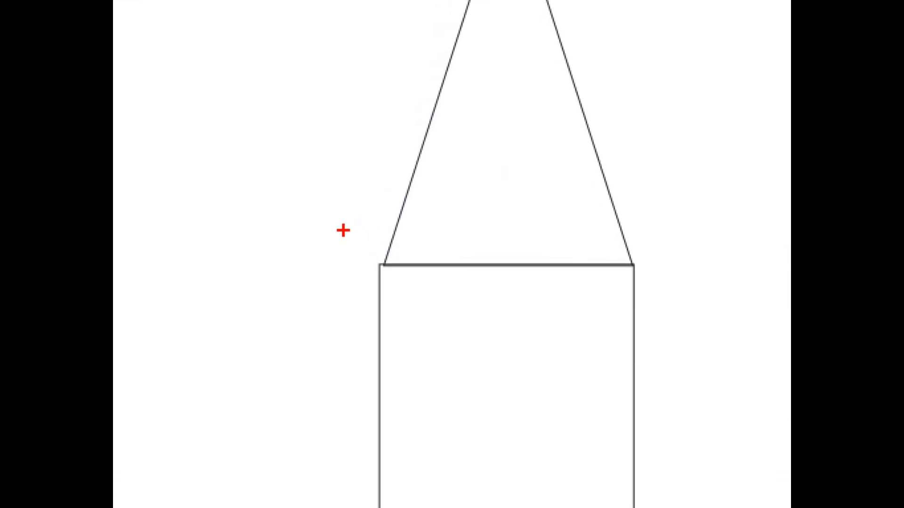
pyautogui.moveTo(343, 230); pyautogui.dragTo(416, 280)
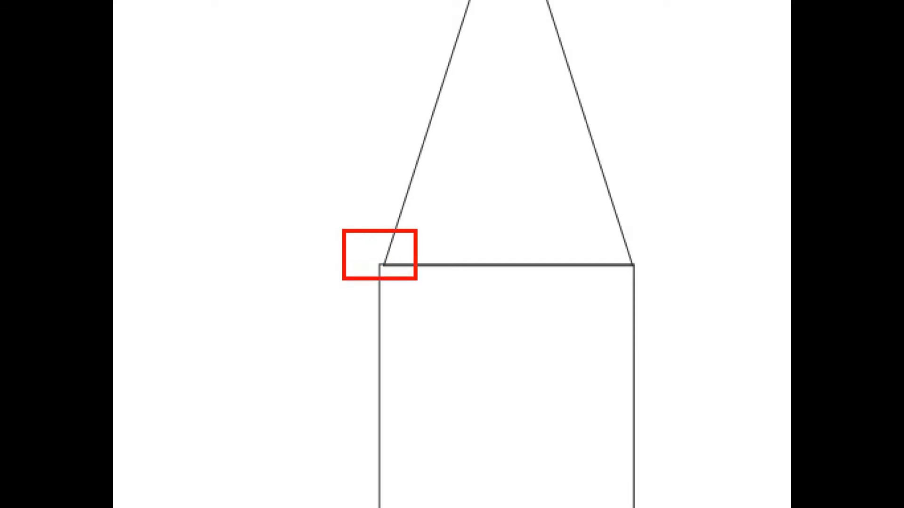
pyautogui.moveTo(611, 215); pyautogui.dragTo(656, 290)
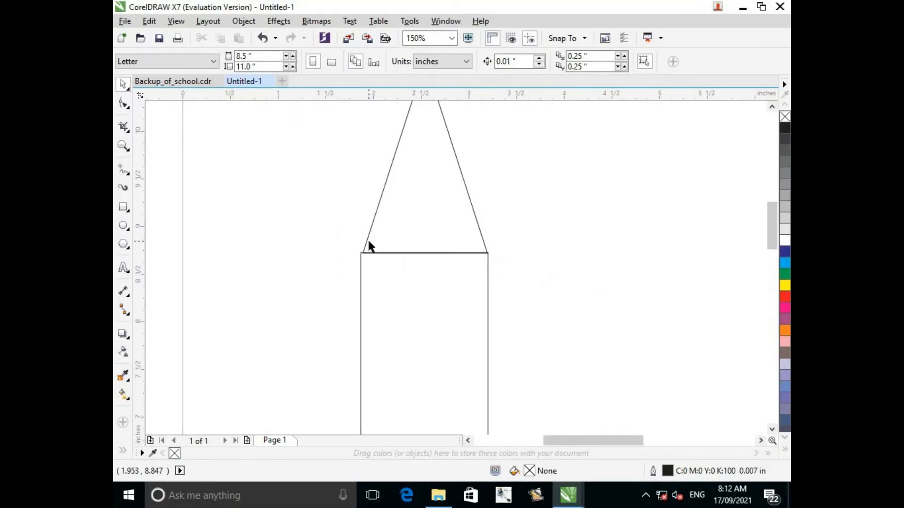
# Adjust both sides of the triangle to a width of about 1.33 inches so its base corners meet the rectangle's corners.
pyautogui.click(368, 245)
pyautogui.scroll(4, 370, 250)
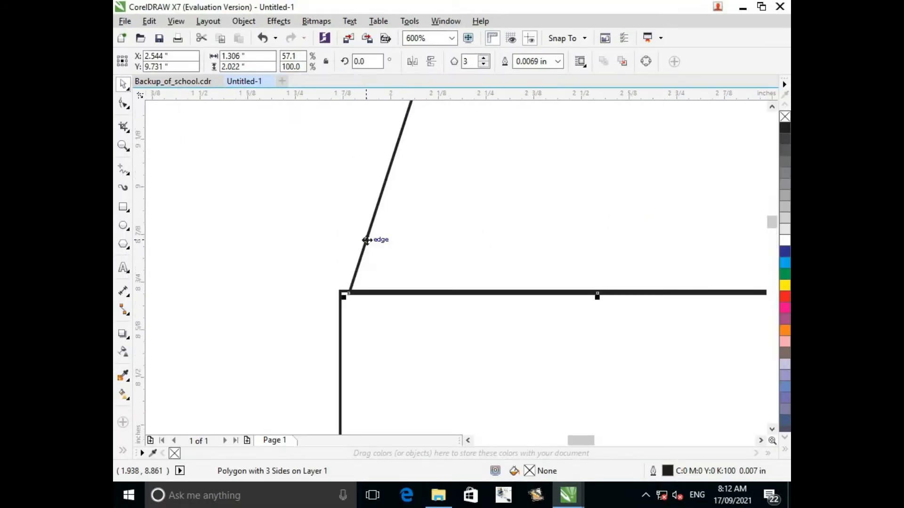
pyautogui.scroll(-4, 432, 225)
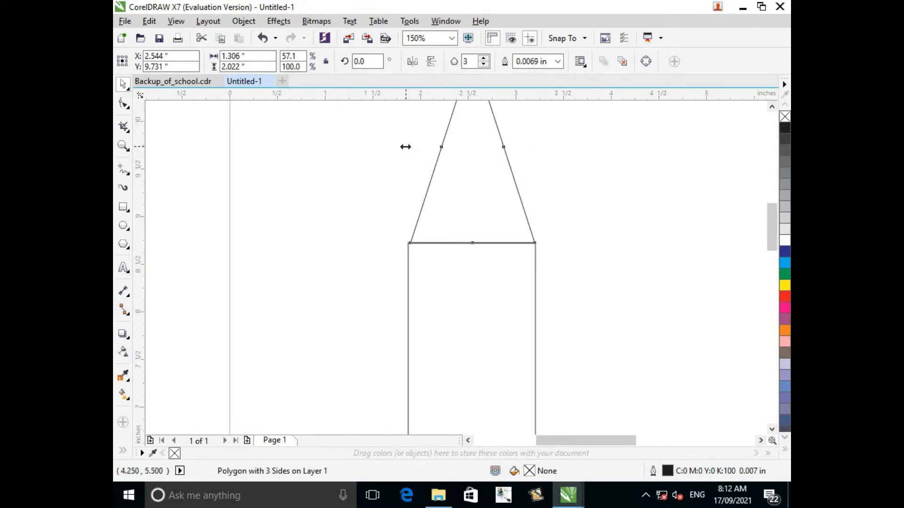
pyautogui.moveTo(406, 146); pyautogui.dragTo(404, 146)
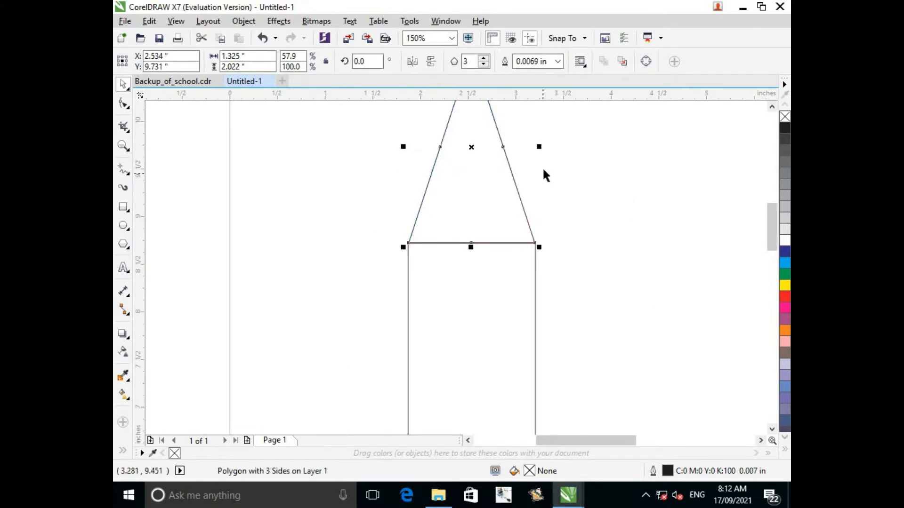
pyautogui.moveTo(540, 147); pyautogui.dragTo(541, 147)
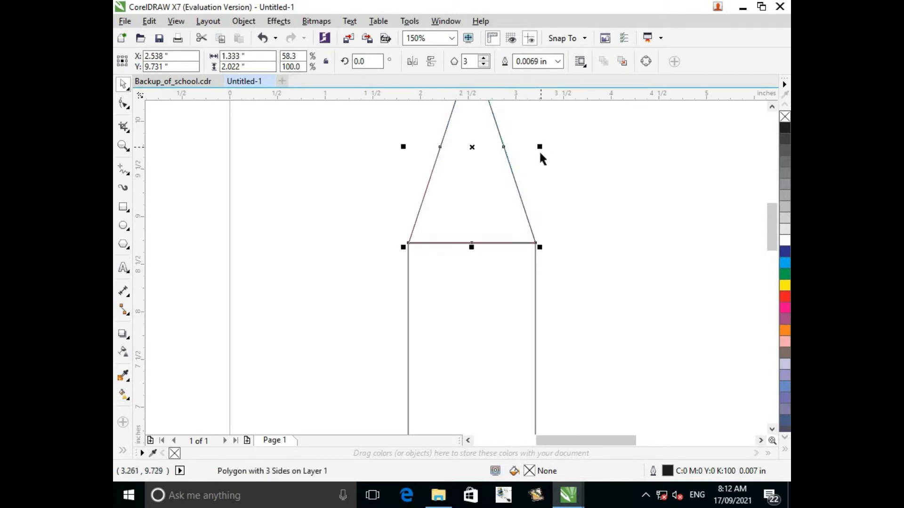
# Lower the triangle's apex to reduce its height to about 1.29 inches, keeping the base in place.
pyautogui.click(771, 107)
pyautogui.click(771, 106)
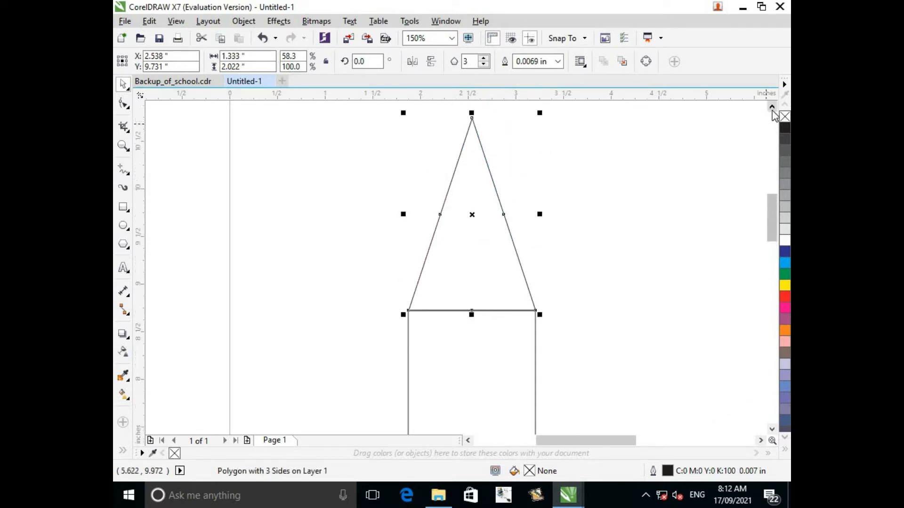
pyautogui.click(771, 106)
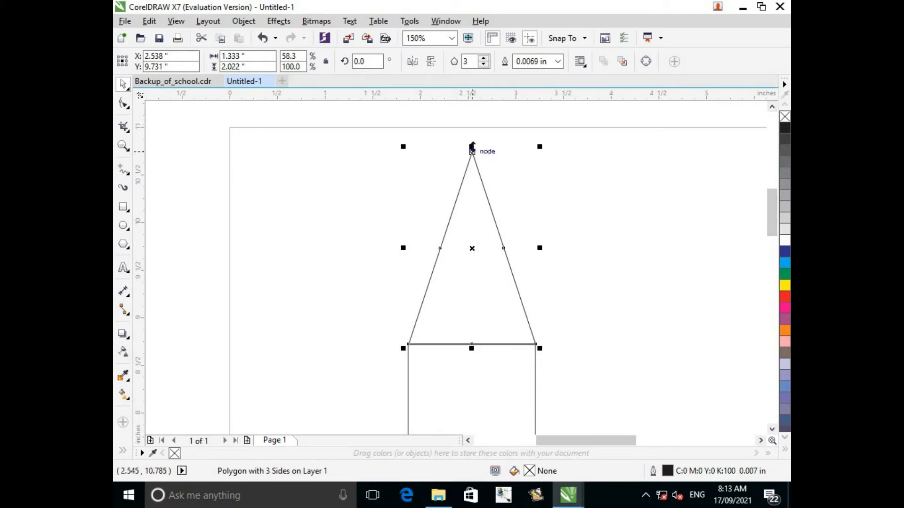
pyautogui.moveTo(472, 147); pyautogui.dragTo(472, 216)
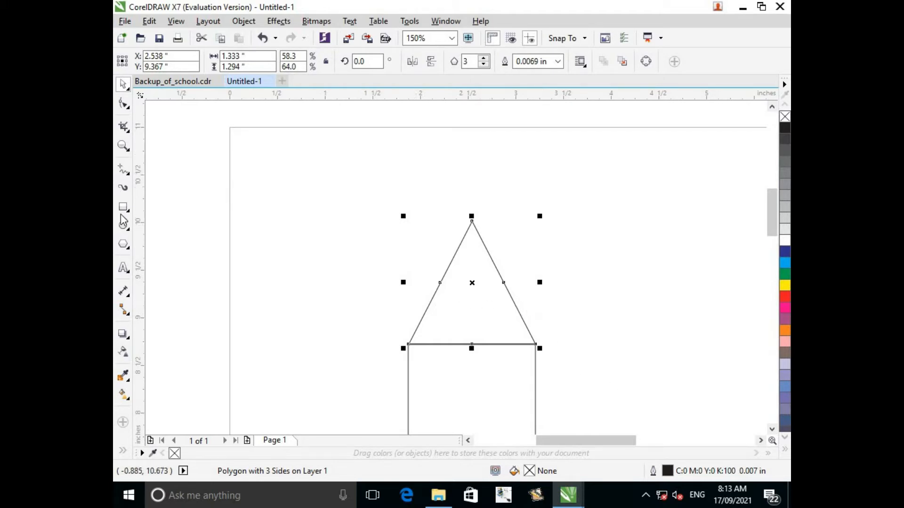
# Draw a small polygon about 0.7 inch wide and 0.8 inch high left of the triangle and set its sides to 3.
pyautogui.click(123, 244)
pyautogui.moveTo(262, 216); pyautogui.dragTo(331, 301)
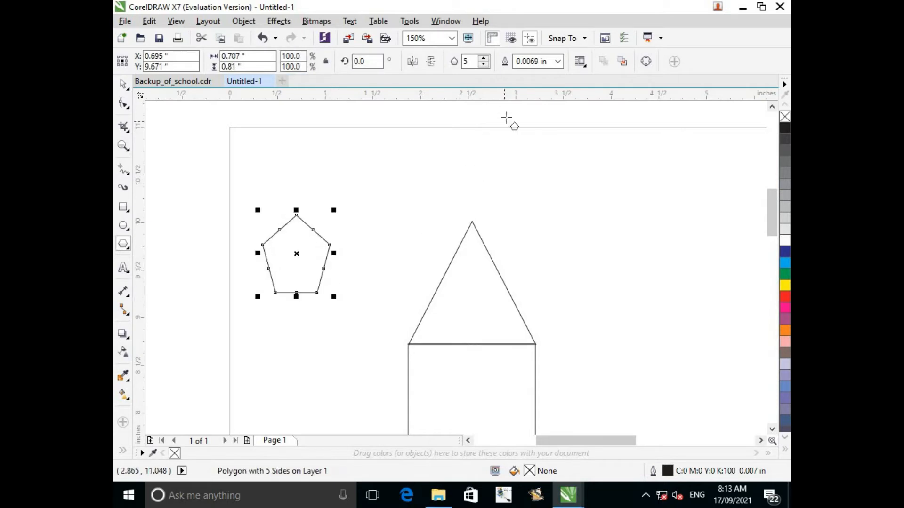
pyautogui.click(486, 66)
pyautogui.click(484, 57)
pyautogui.click(485, 57)
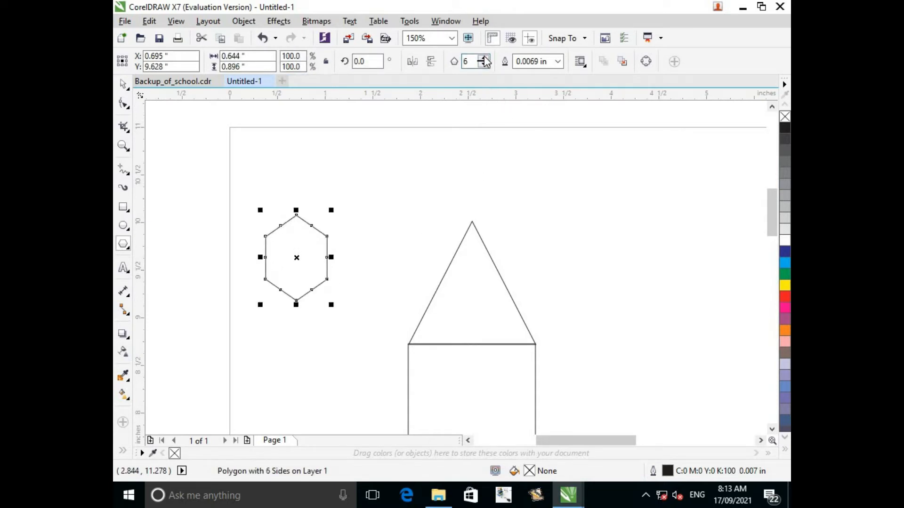
pyautogui.click(485, 57)
pyautogui.click(484, 65)
pyautogui.click(483, 66)
pyautogui.click(484, 66)
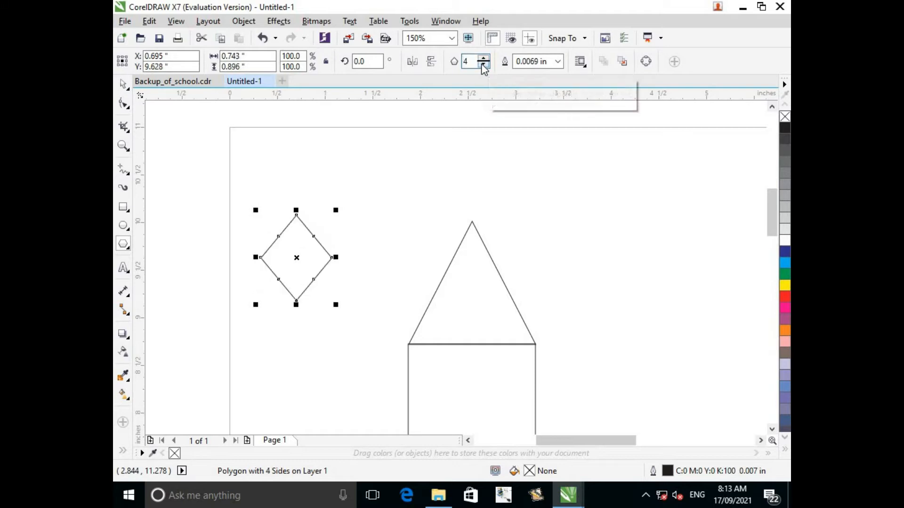
pyautogui.click(483, 66)
# Fit the small triangle into the large triangle's tip at about 0.37 by 0.36 inch and fill it with black.
pyautogui.moveTo(297, 247); pyautogui.dragTo(472, 252)
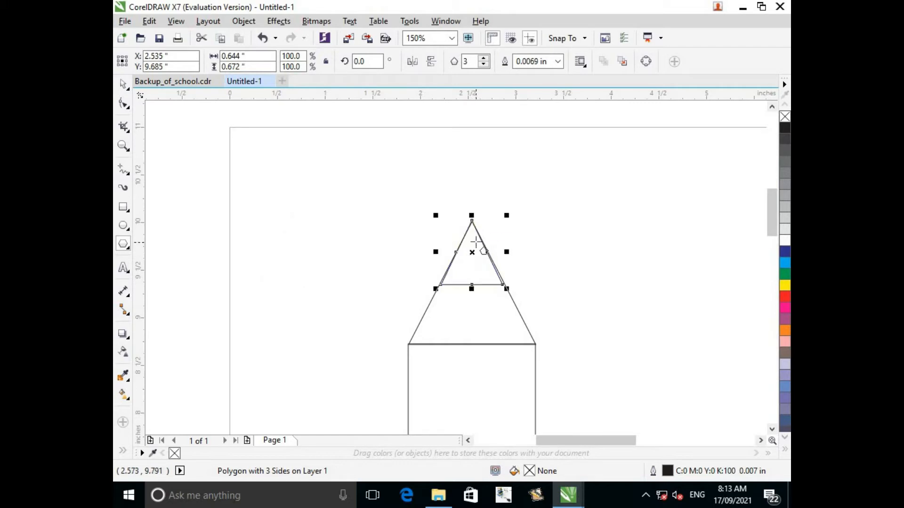
pyautogui.scroll(2, 476, 242)
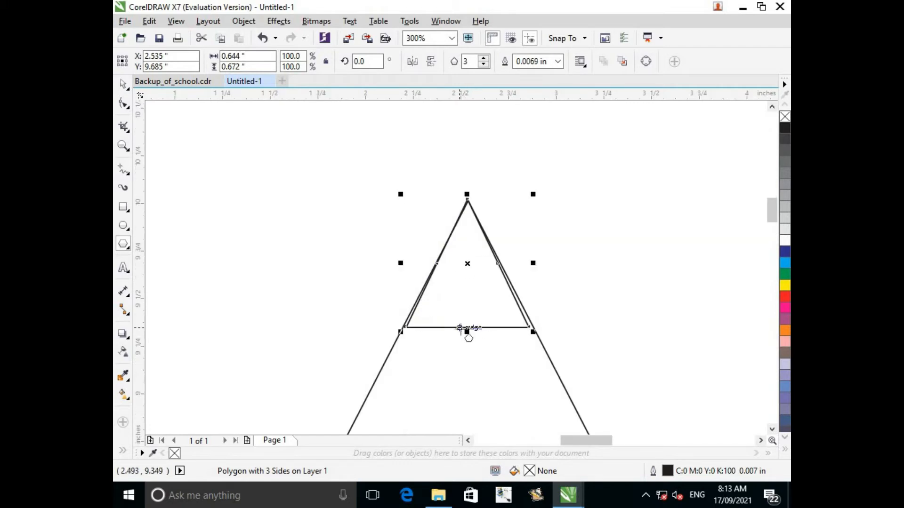
pyautogui.moveTo(465, 331); pyautogui.dragTo(469, 293)
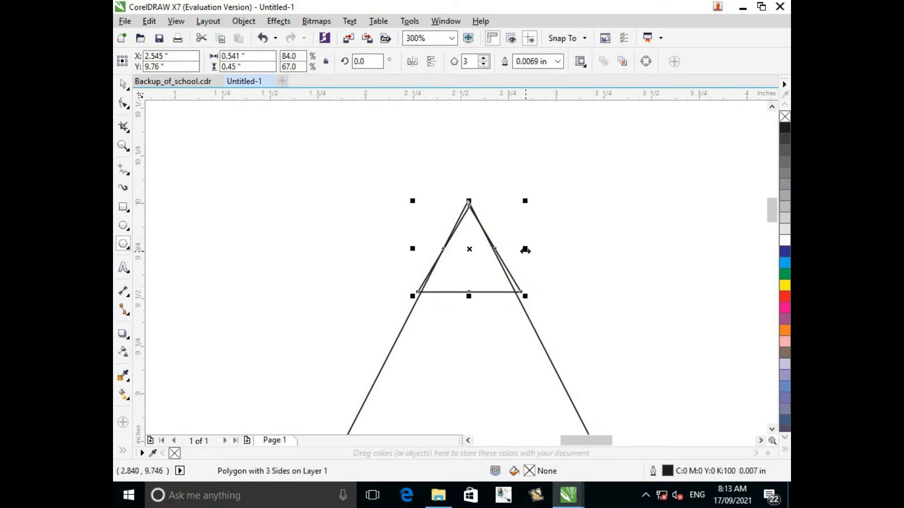
pyautogui.moveTo(520, 251); pyautogui.dragTo(518, 246)
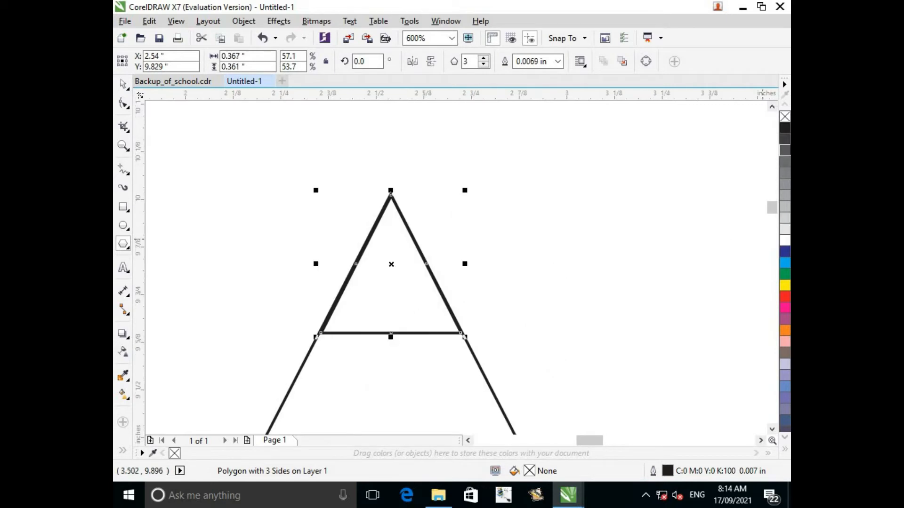
pyautogui.click(785, 129)
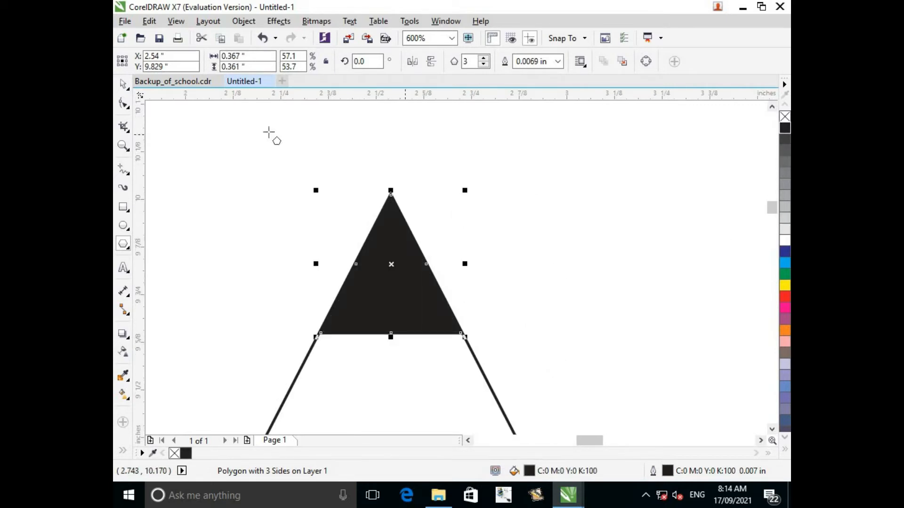
# Fill the large triangle below the black tip with pale yellow.
pyautogui.scroll(-2, 470, 281)
pyautogui.scroll(-1, 470, 281)
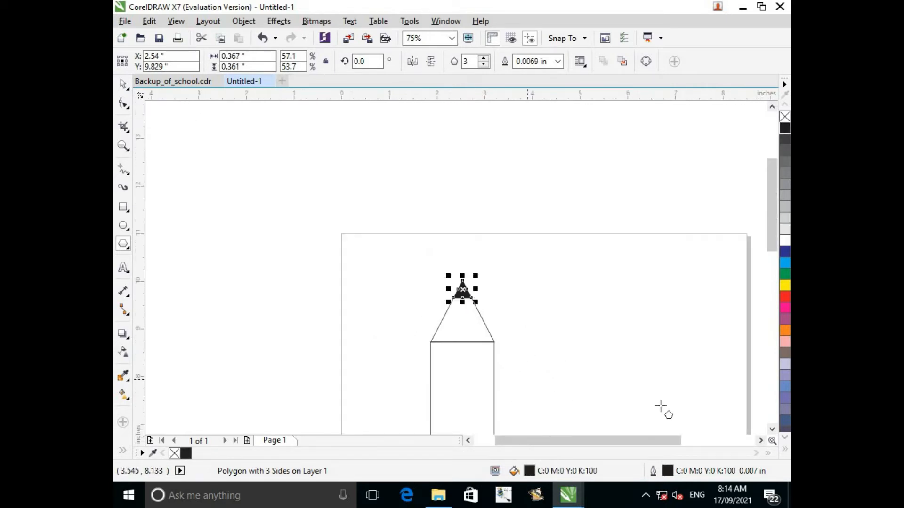
pyautogui.click(772, 430)
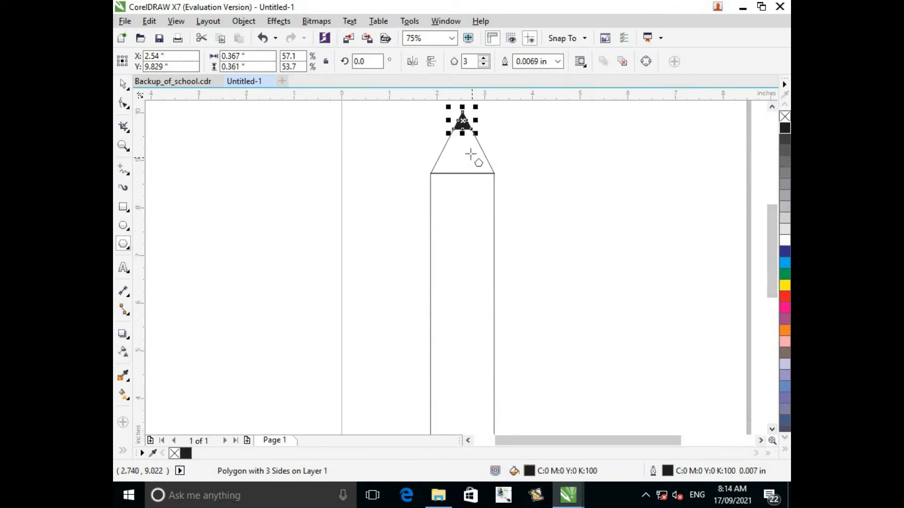
pyautogui.click(479, 159)
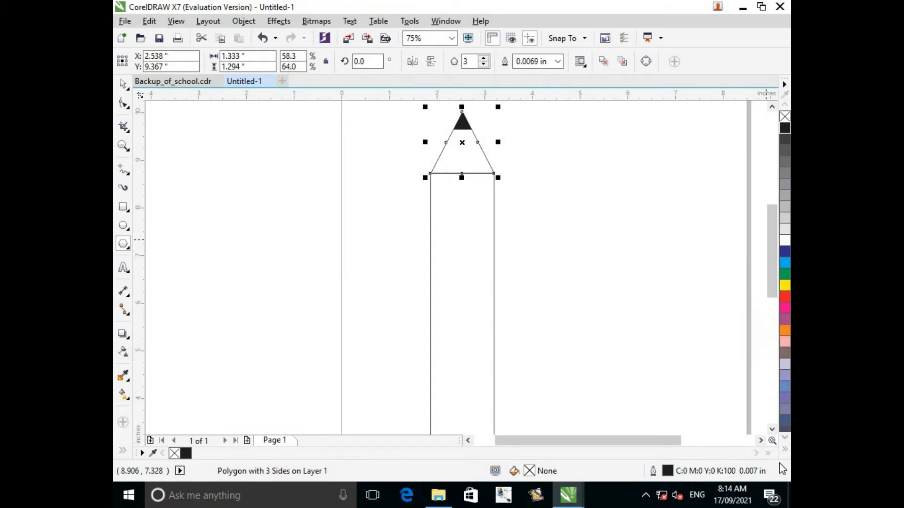
pyautogui.click(786, 451)
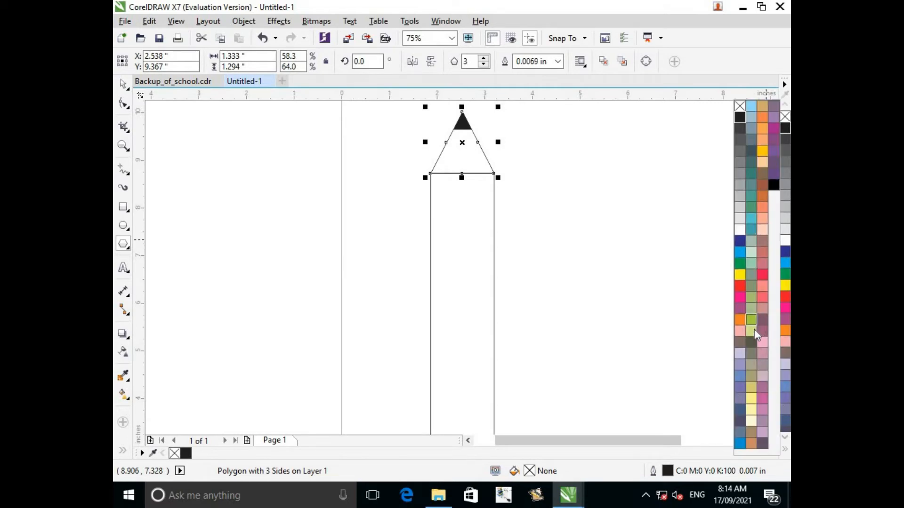
pyautogui.click(751, 412)
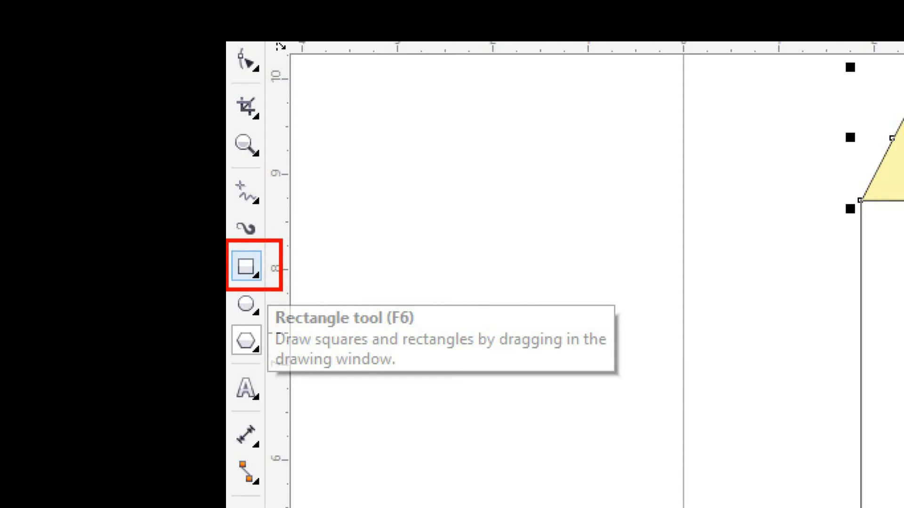
# Draw a narrow rectangle about 0.375 by 7.93 inches and place it inside the pencil body along its left edge.
pyautogui.click(246, 267)
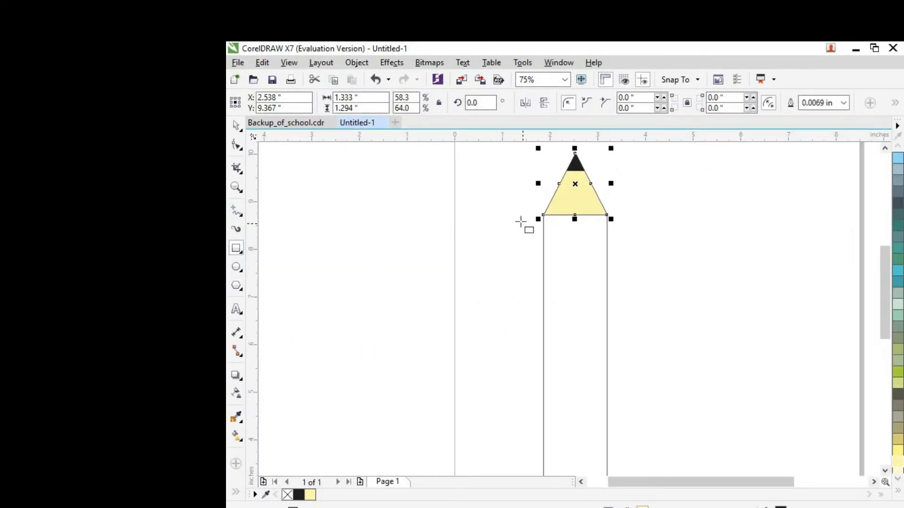
pyautogui.moveTo(516, 221)
pyautogui.mouseDown()
pyautogui.moveTo(531, 244)
pyautogui.moveTo(531, 478)
pyautogui.moveTo(529, 437)
pyautogui.moveTo(534, 460)
pyautogui.mouseUp()
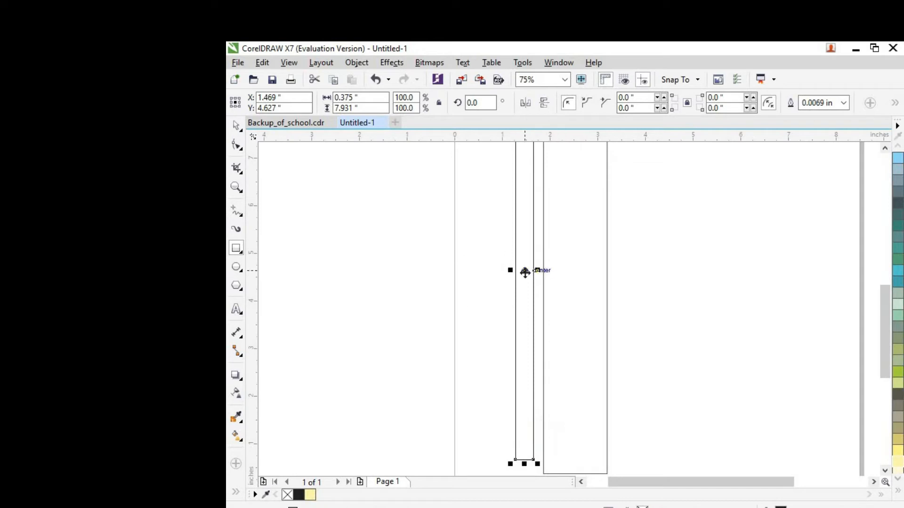
pyautogui.moveTo(524, 270); pyautogui.dragTo(552, 272)
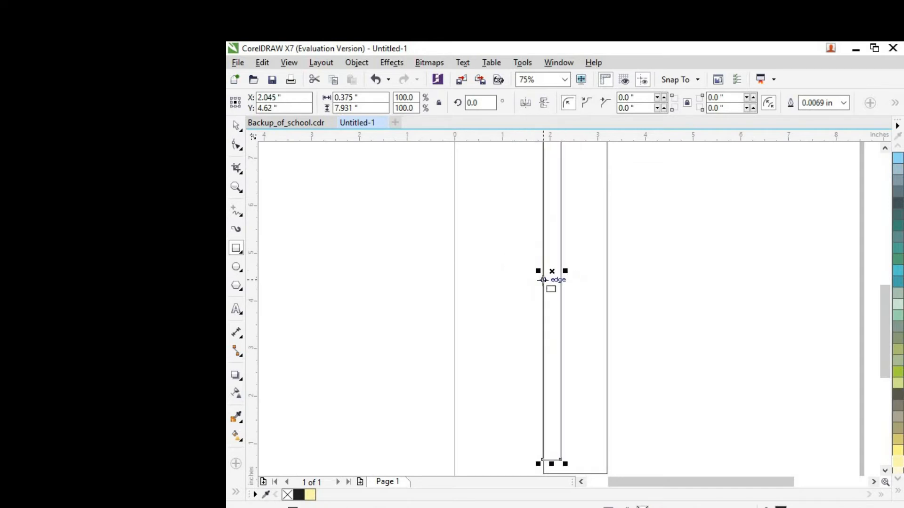
pyautogui.scroll(-1, 543, 279)
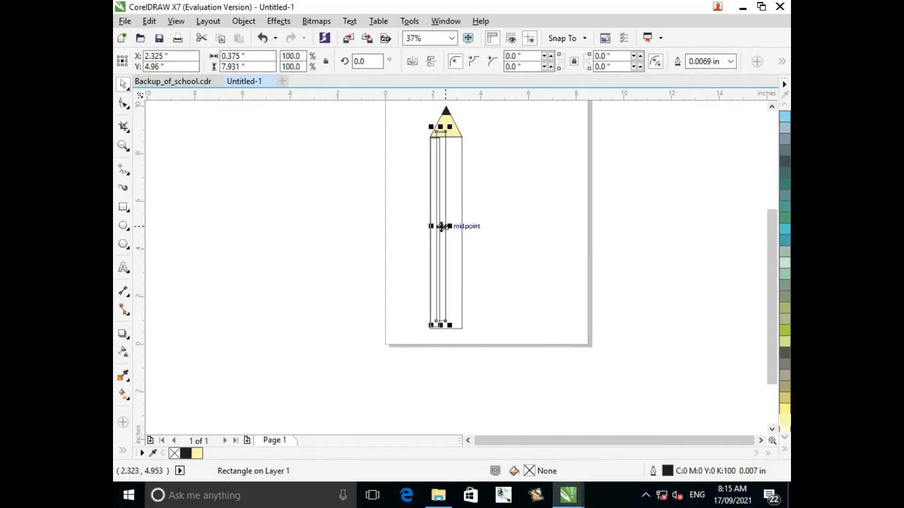
pyautogui.moveTo(441, 226); pyautogui.dragTo(445, 227)
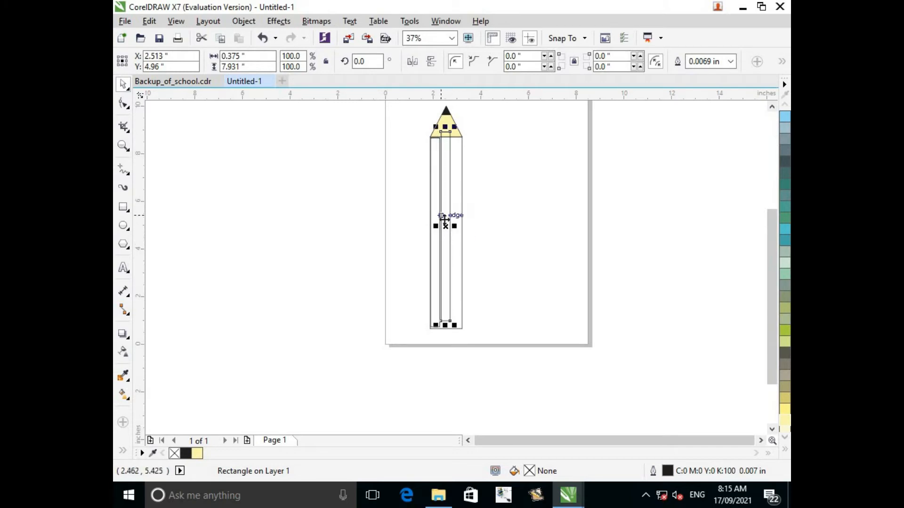
pyautogui.hotkey('ctrl', 'z')
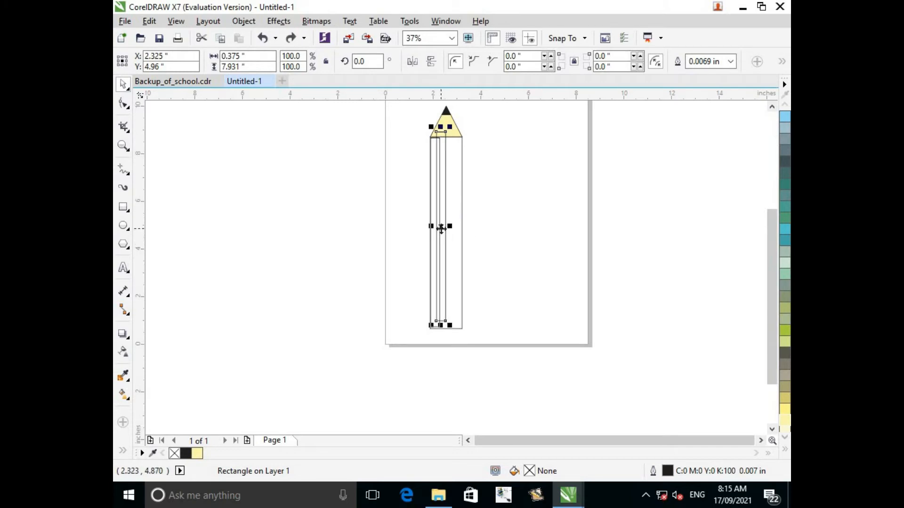
pyautogui.hotkey('ctrl', 'z')
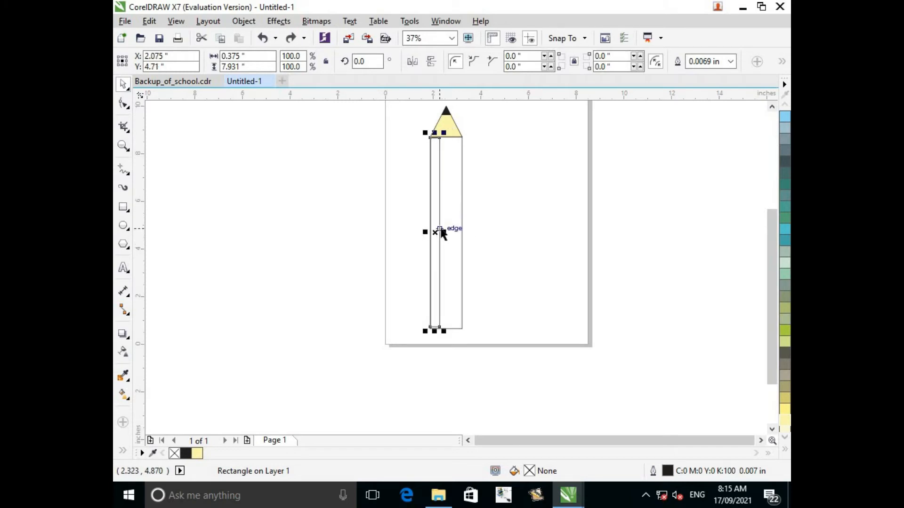
# Widen the narrow strip to about 0.395 inch so its left side meets the pencil body's left edge.
pyautogui.click(463, 199)
pyautogui.click(435, 237)
pyautogui.scroll(4, 434, 254)
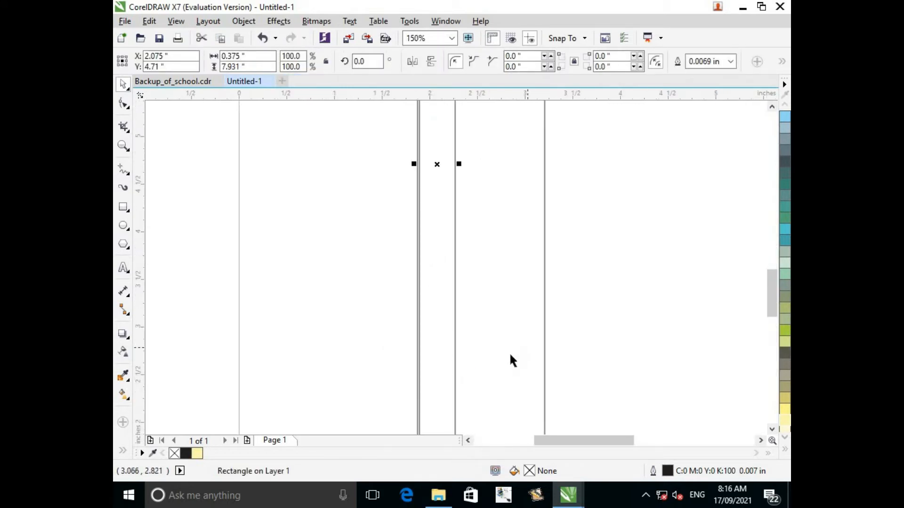
pyautogui.scroll(-4, 510, 356)
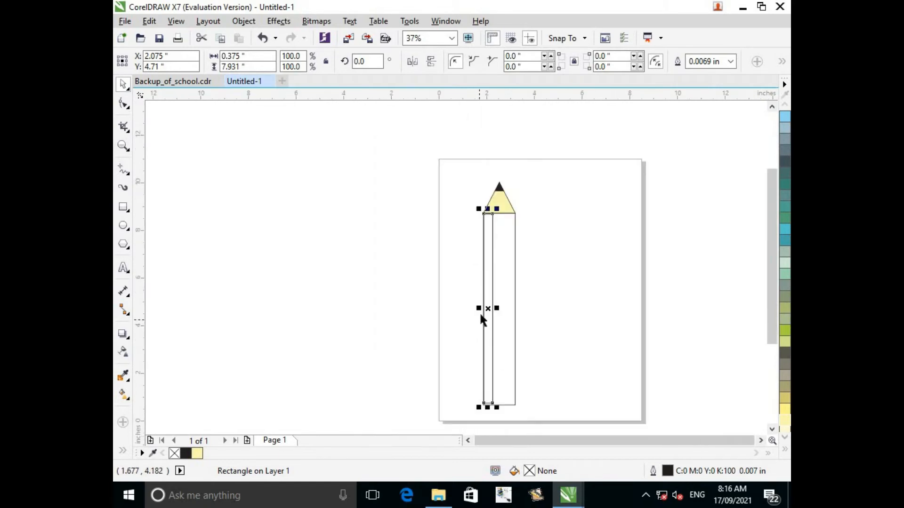
pyautogui.scroll(2, 480, 311)
pyautogui.scroll(2, 478, 307)
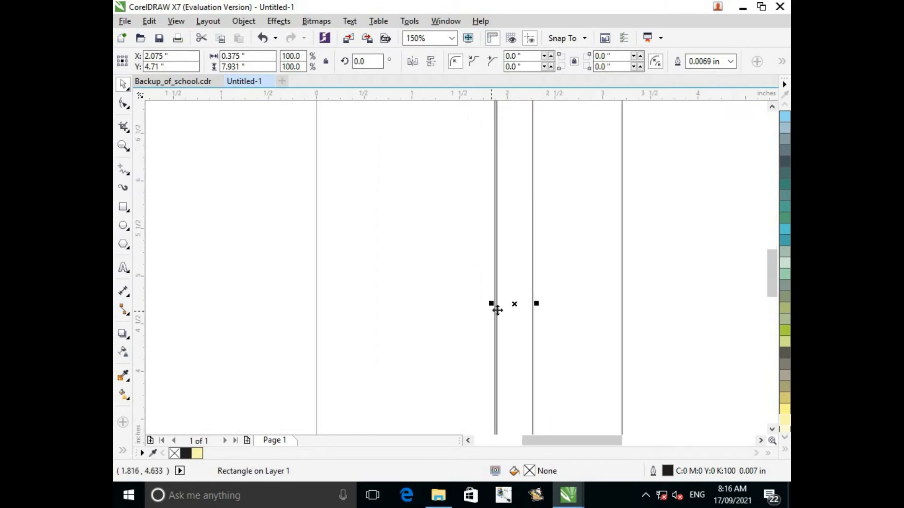
pyautogui.click(487, 306)
pyautogui.moveTo(497, 303); pyautogui.dragTo(489, 305)
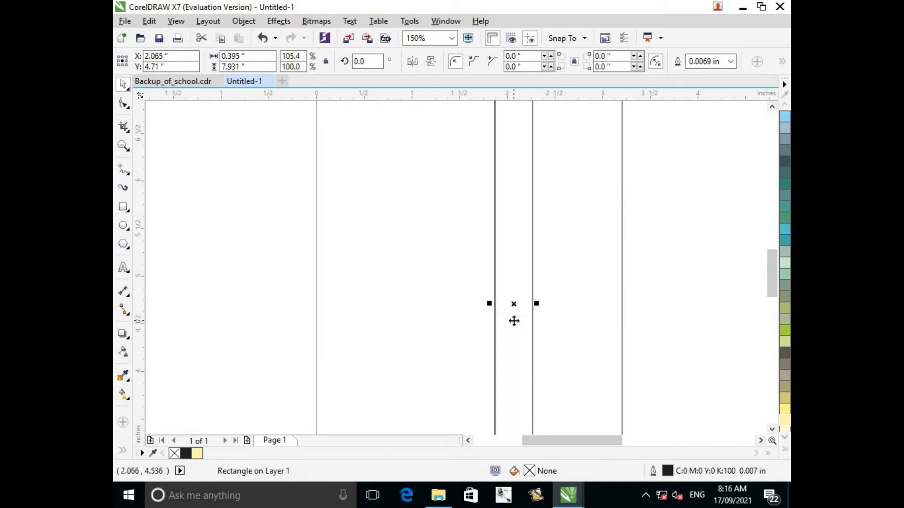
# Extend the strip downward to a height of about 8.01 inches, reaching the pencil body's bottom edge.
pyautogui.click(772, 429)
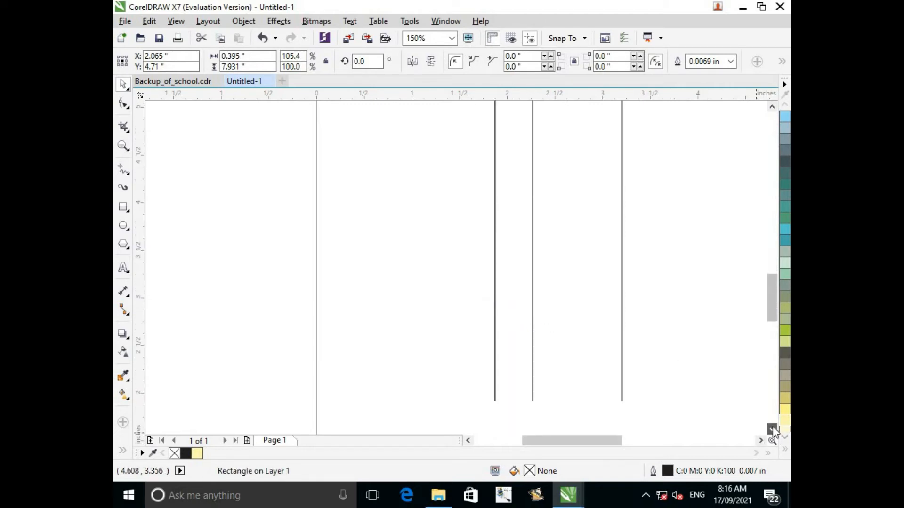
pyautogui.click(773, 428)
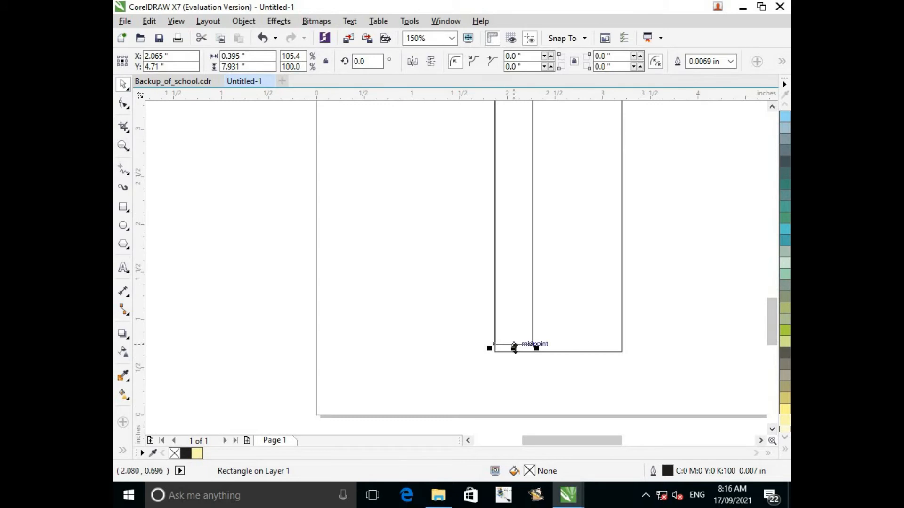
pyautogui.moveTo(513, 349); pyautogui.dragTo(515, 353)
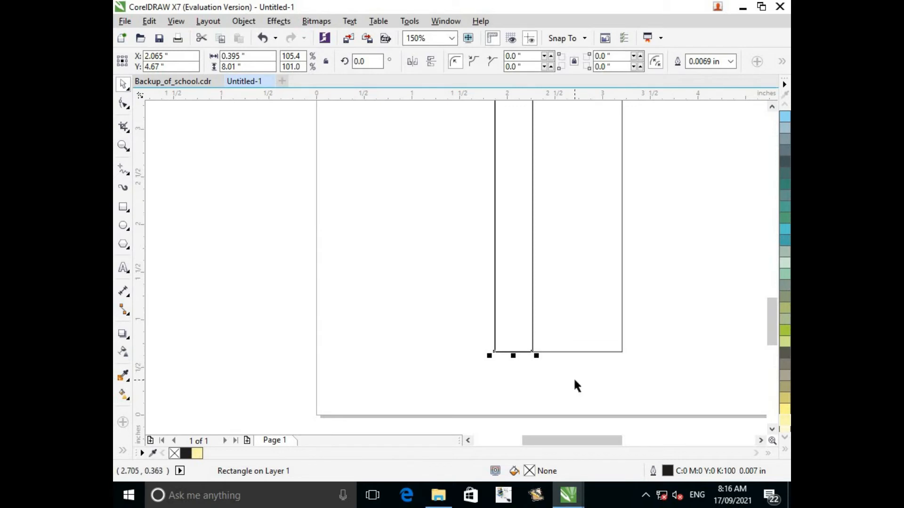
# Duplicate the strip twice and nudge the copies right so three strips stand side by side, centred at X 2.465 and 2.865 inches.
pyautogui.hotkey('ctrl', 'd')
pyautogui.press('Right')
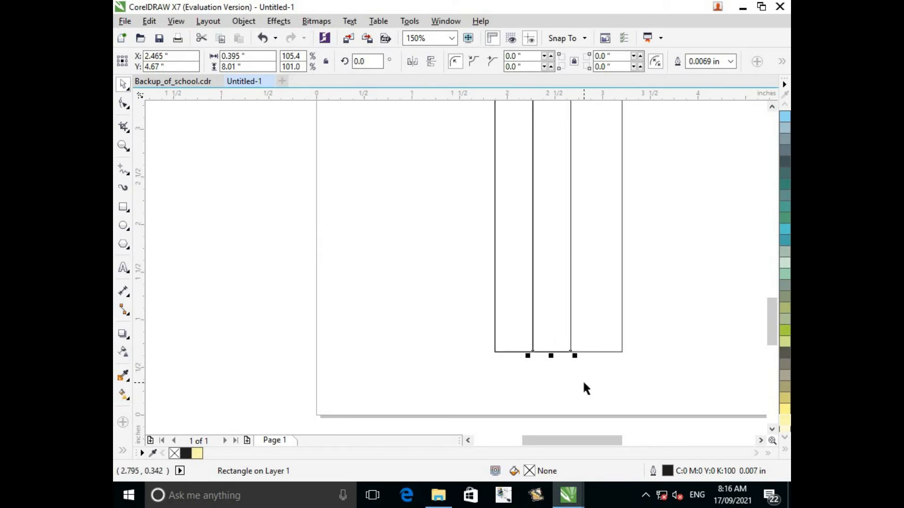
pyautogui.hotkey('ctrl', 'd')
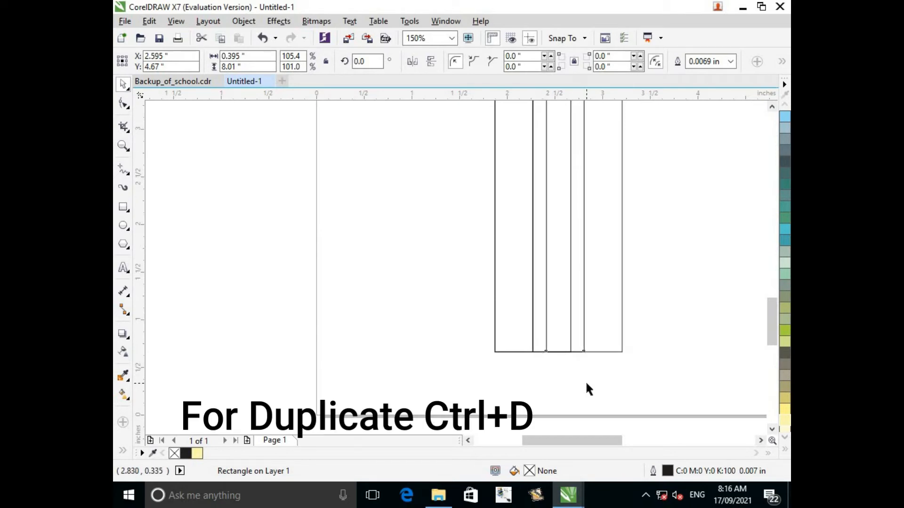
pyautogui.press('Right')
pyautogui.press('Right')
pyautogui.press('Right')
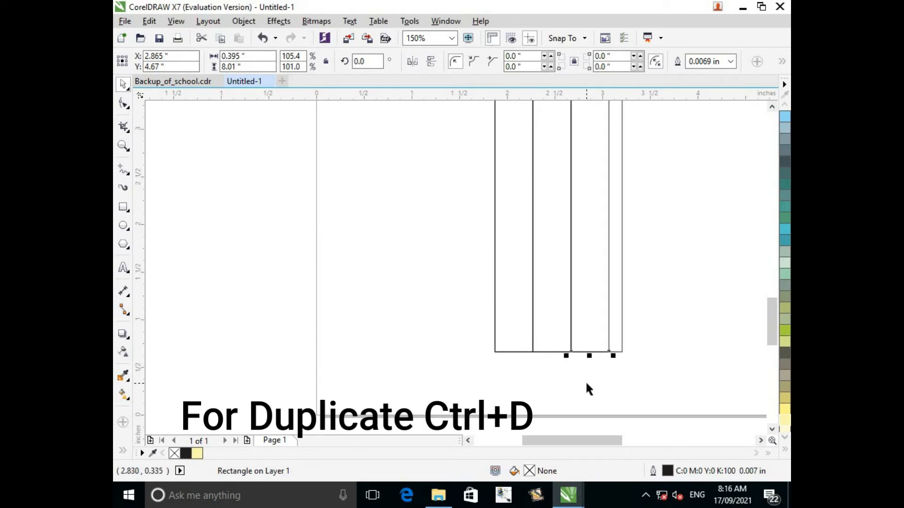
# Narrow the pencil body's outline rectangle so its right side meets the third strip's right edge.
pyautogui.click(622, 305)
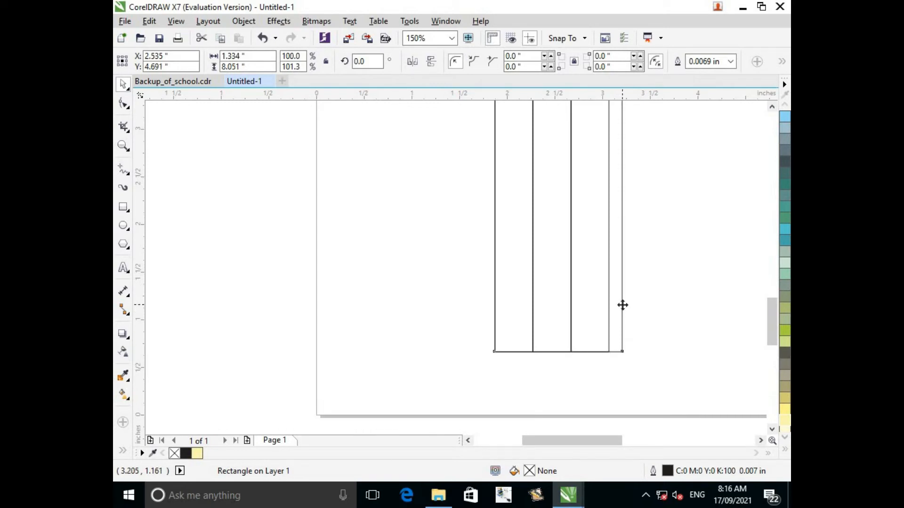
pyautogui.scroll(-2, 629, 283)
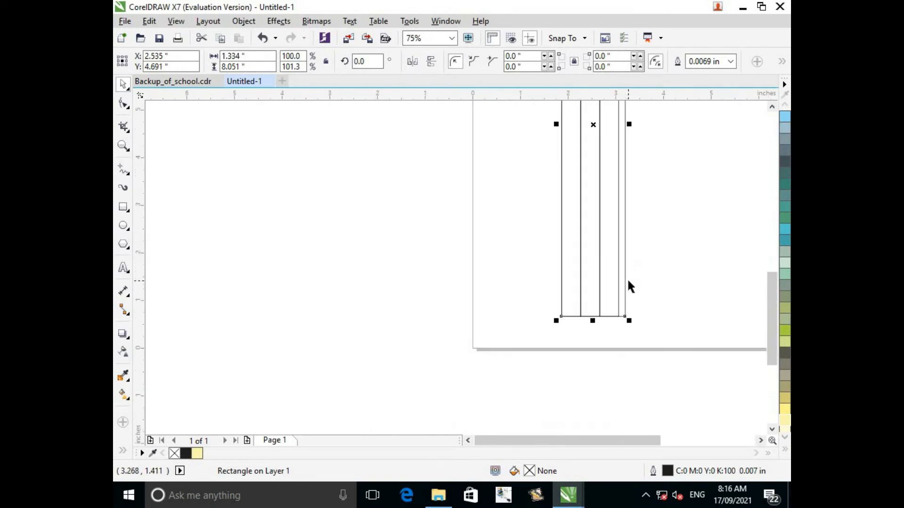
pyautogui.moveTo(629, 124); pyautogui.dragTo(619, 126)
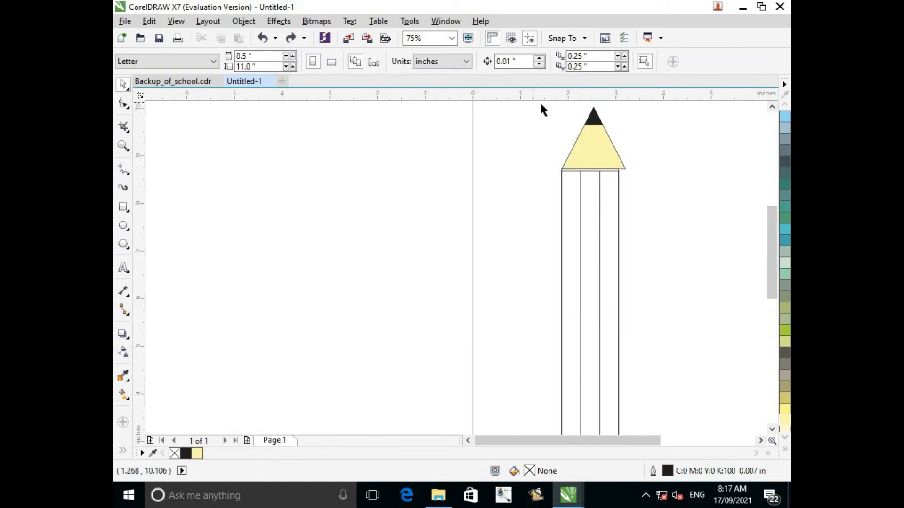
# Group the yellow triangle with its black tip and resize the group to about 1.21 by 1.32 inches to match the three strips' width.
pyautogui.moveTo(533, 109)
pyautogui.mouseDown()
pyautogui.moveTo(623, 150)
pyautogui.moveTo(640, 181)
pyautogui.mouseUp()
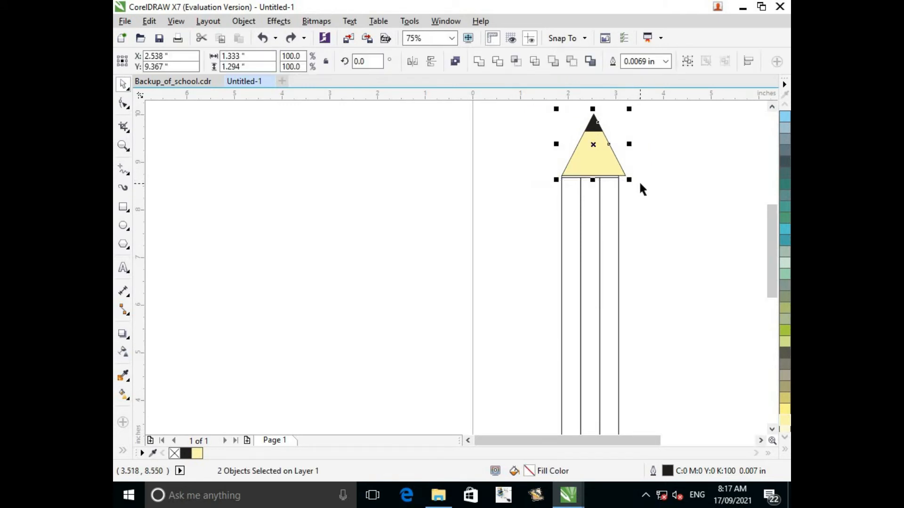
pyautogui.hotkey('ctrl', 'g')
pyautogui.moveTo(629, 143); pyautogui.dragTo(622, 146)
pyautogui.scroll(1, 583, 264)
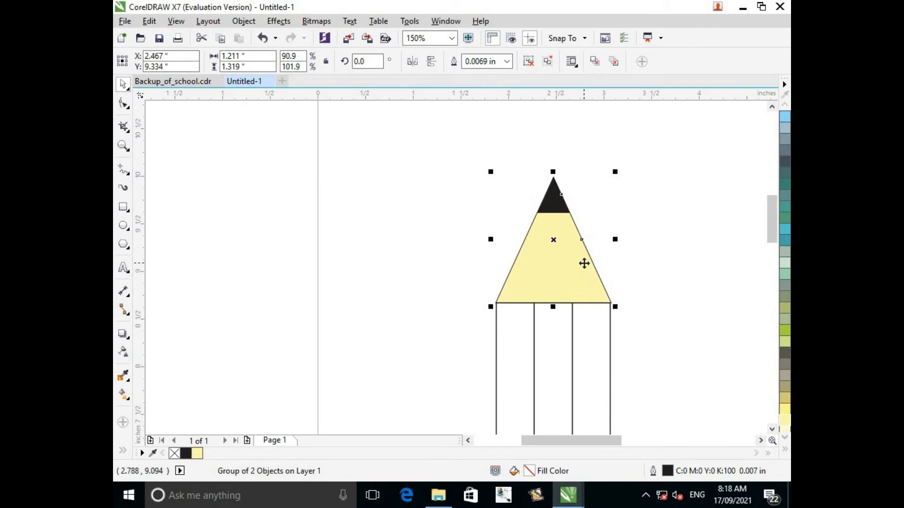
# Fill the pencil body's left strip with 40% black.
pyautogui.scroll(-2, 635, 364)
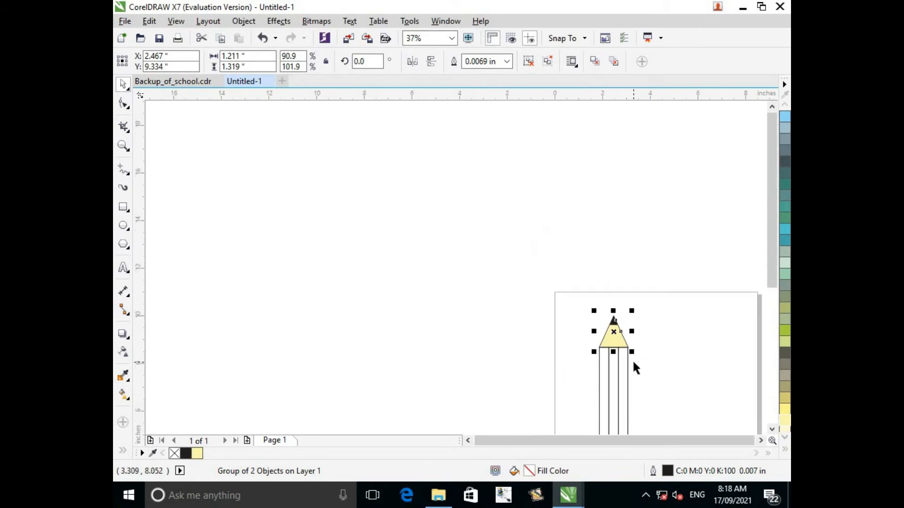
pyautogui.click(772, 429)
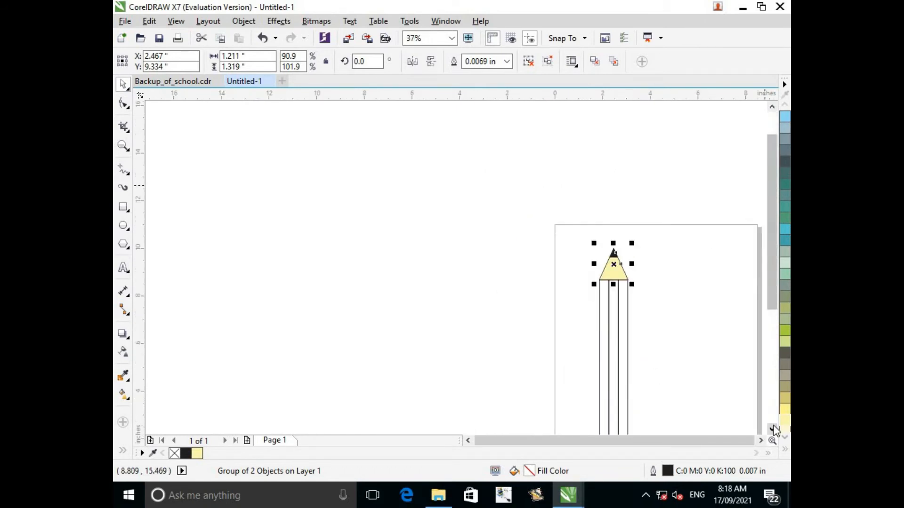
pyautogui.click(772, 430)
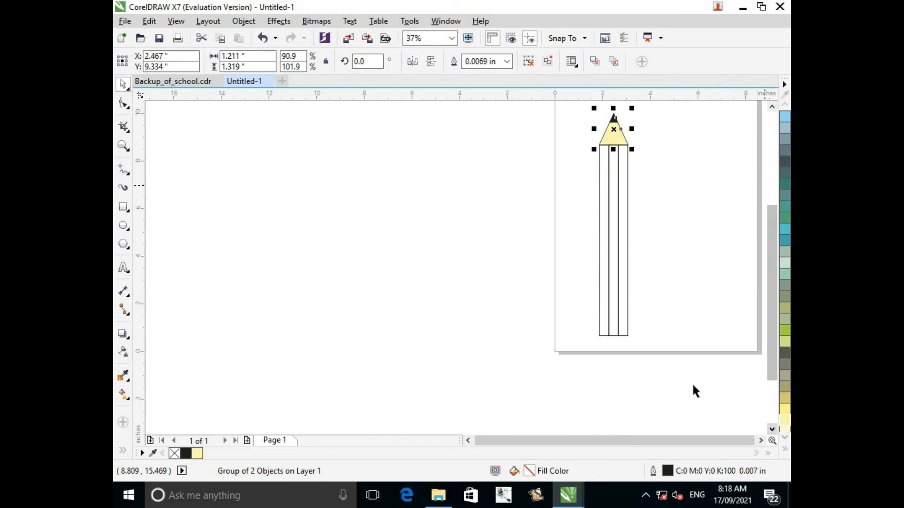
pyautogui.click(602, 321)
pyautogui.click(785, 450)
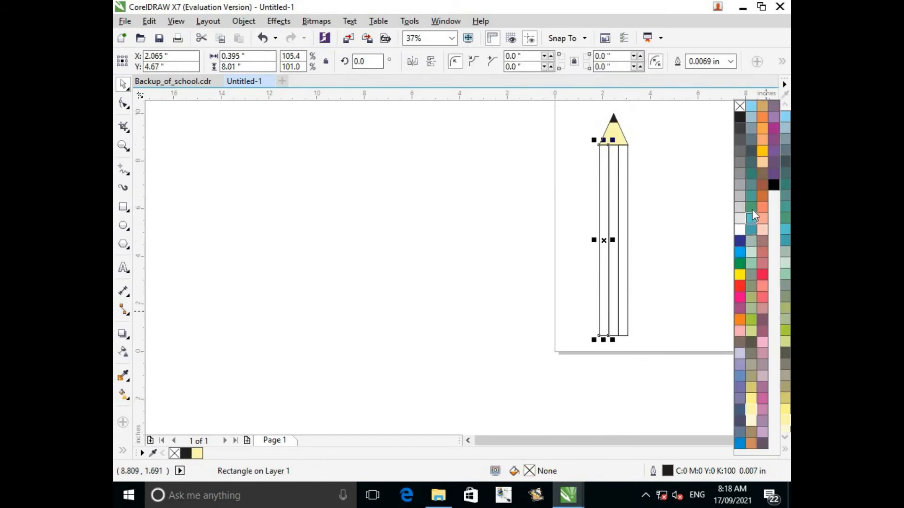
pyautogui.click(741, 187)
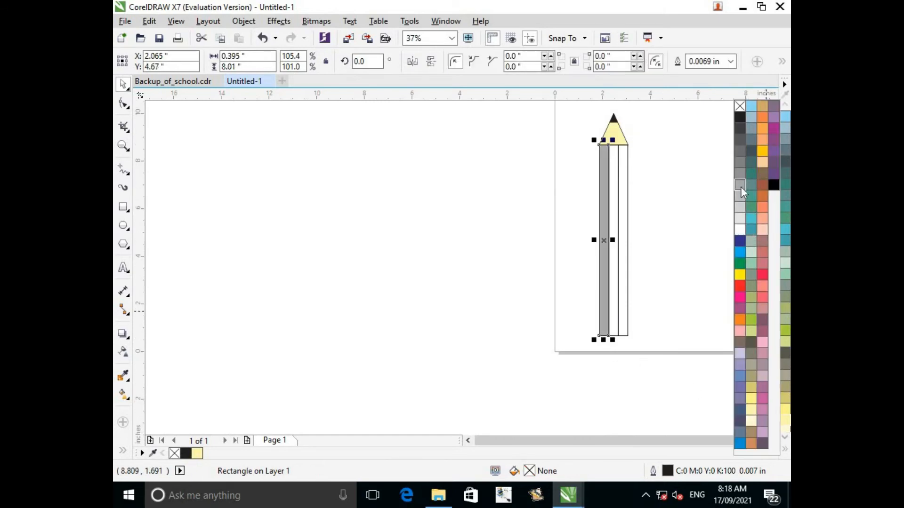
# Fill the pencil body's middle strip with 20% black and the right strip with 10% black.
pyautogui.click(614, 207)
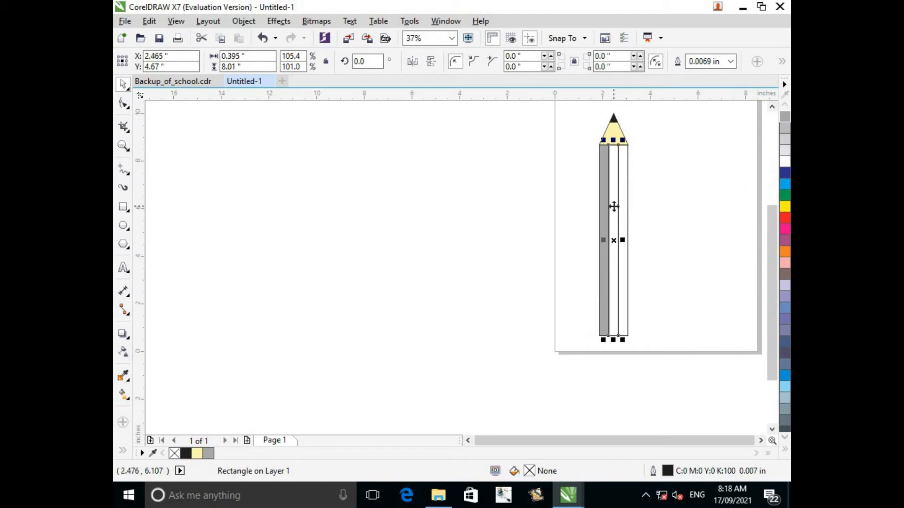
pyautogui.click(786, 141)
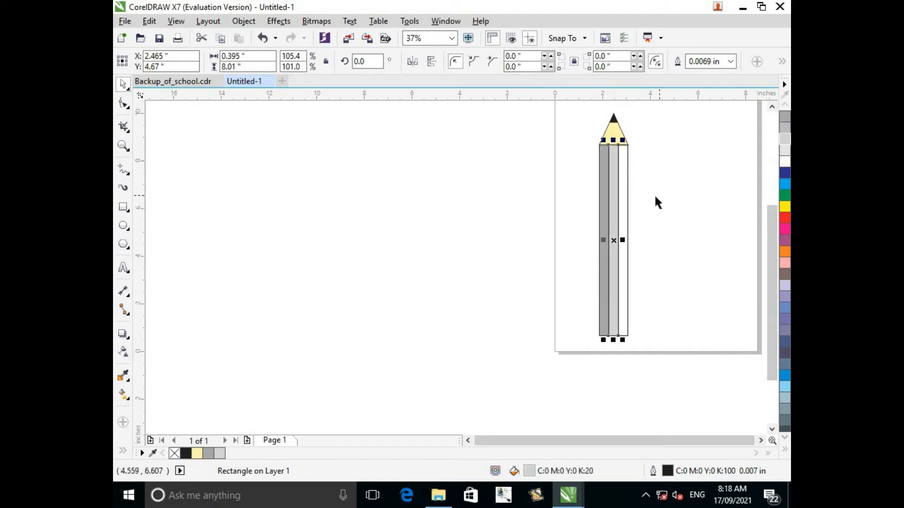
pyautogui.click(626, 198)
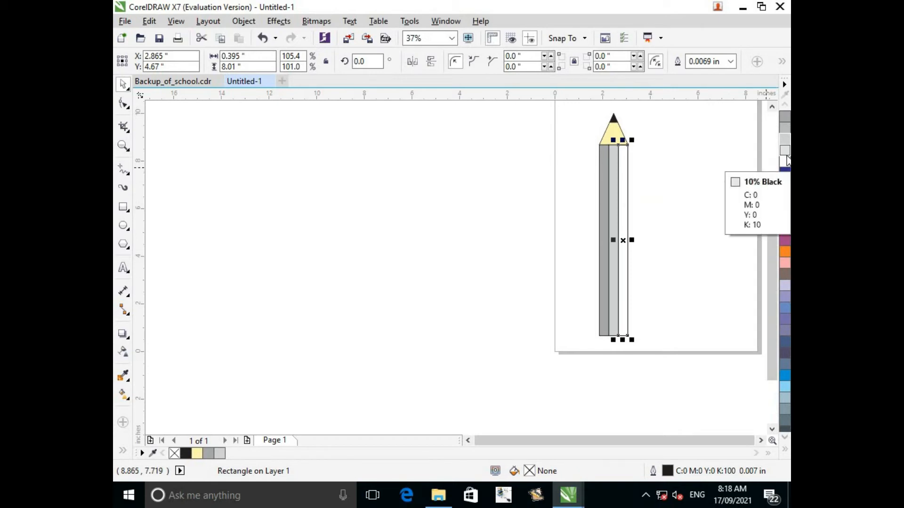
pyautogui.click(785, 151)
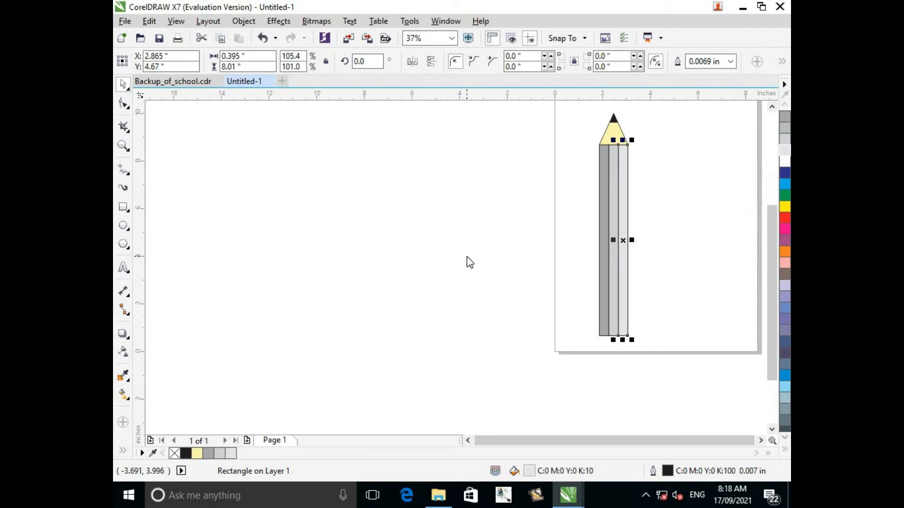
pyautogui.hotkey('ctrl', 's')
pyautogui.click(629, 54)
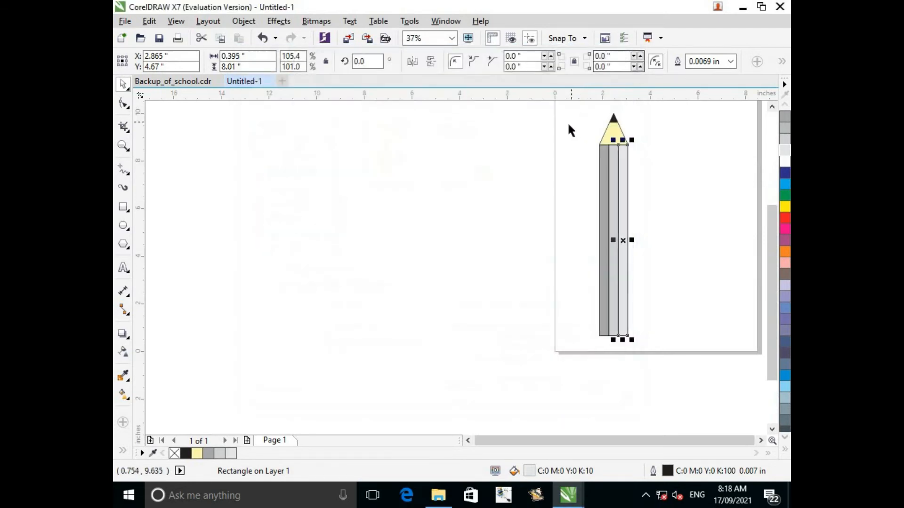
pyautogui.click(566, 131)
pyautogui.moveTo(573, 134)
pyautogui.mouseDown()
pyautogui.moveTo(633, 172)
pyautogui.moveTo(661, 346)
pyautogui.mouseUp()
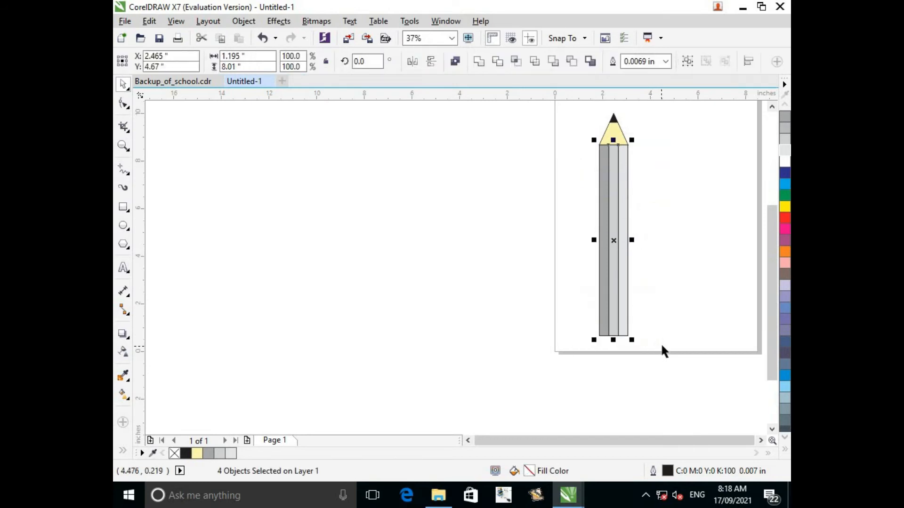
pyautogui.click(568, 275)
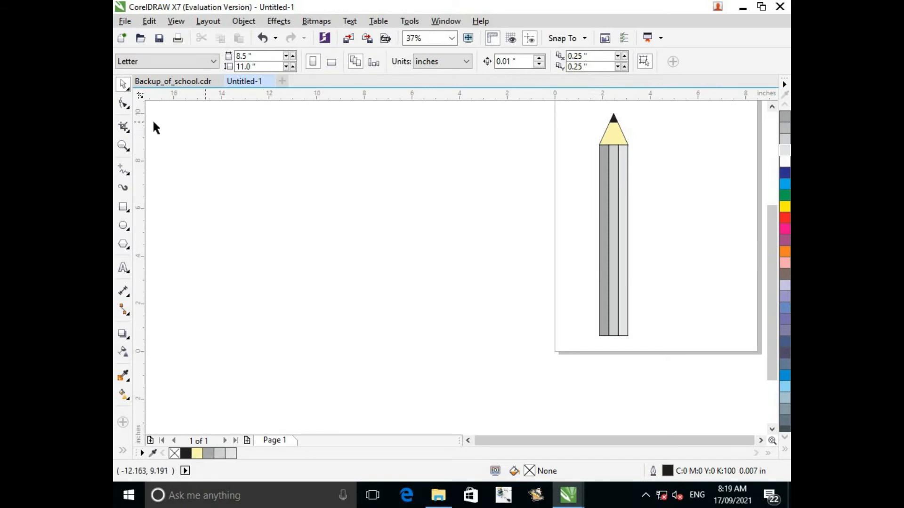
# Draw a small upright ellipse about 0.44 by 0.81 inch in the empty area left of the page.
pyautogui.click(125, 227)
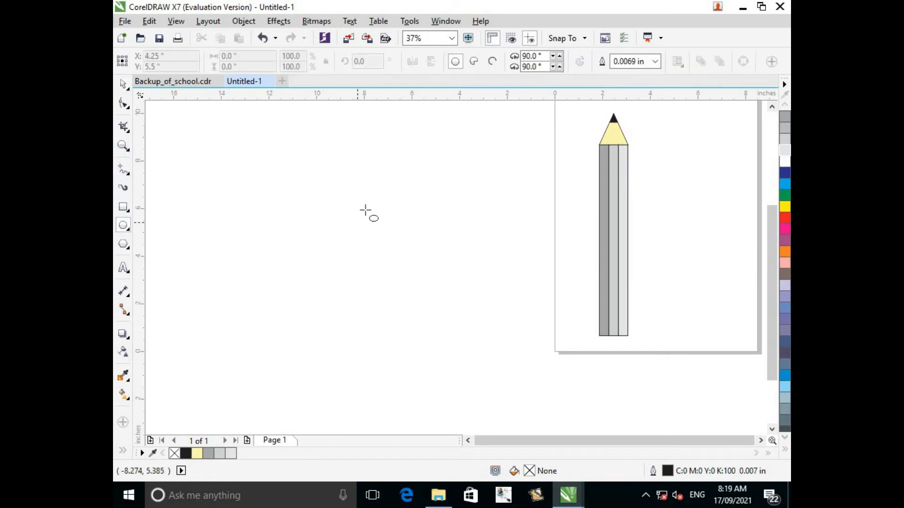
pyautogui.moveTo(366, 206); pyautogui.dragTo(376, 226)
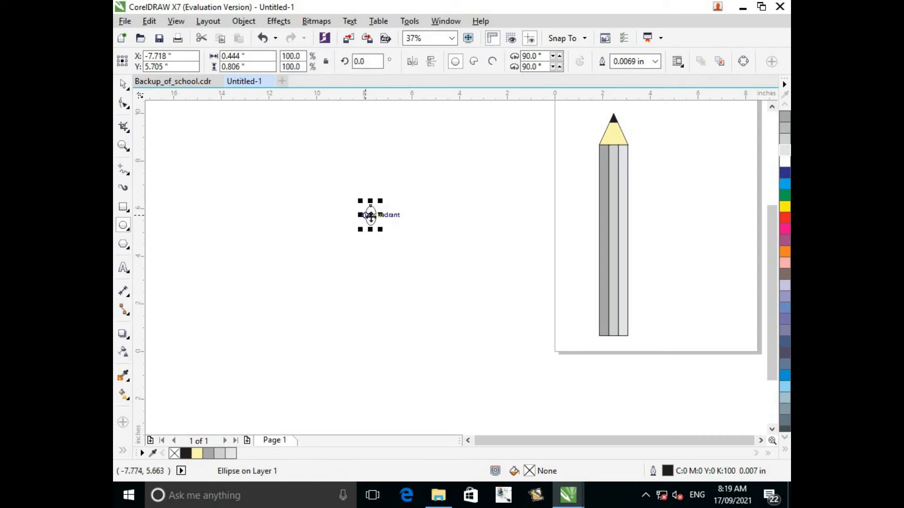
pyautogui.click(373, 215)
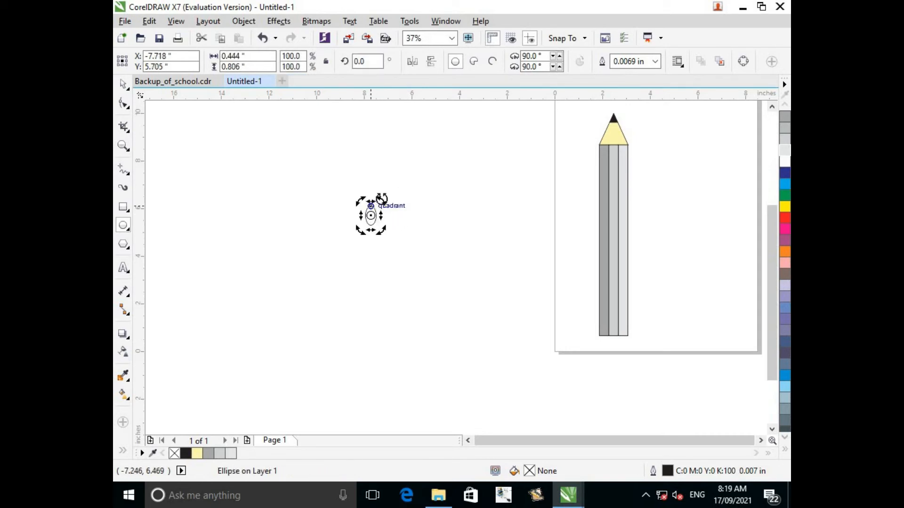
# Tilt and shrink the ellipse to about 0.20 by 0.30 inch at the yellow point's lower-left corner, with pale yellow (Y:40) fill and outline.
pyautogui.moveTo(383, 201); pyautogui.dragTo(392, 202)
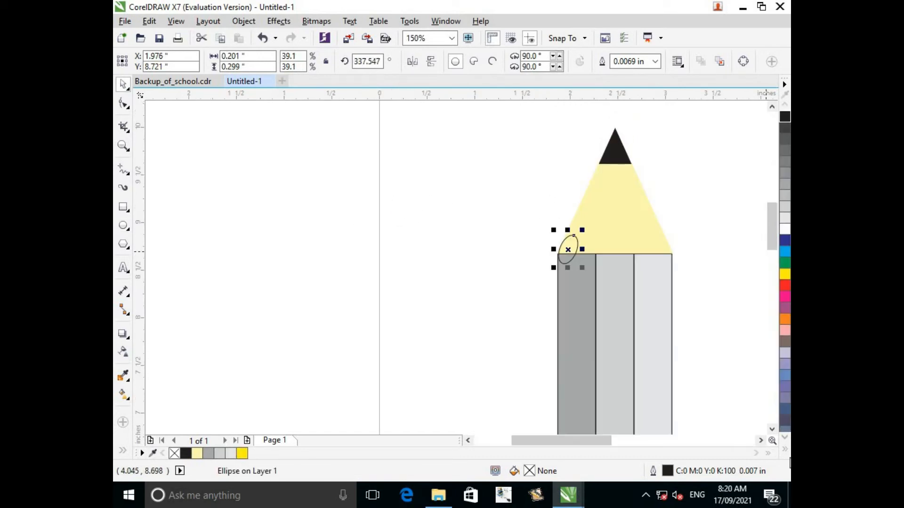
pyautogui.click(785, 451)
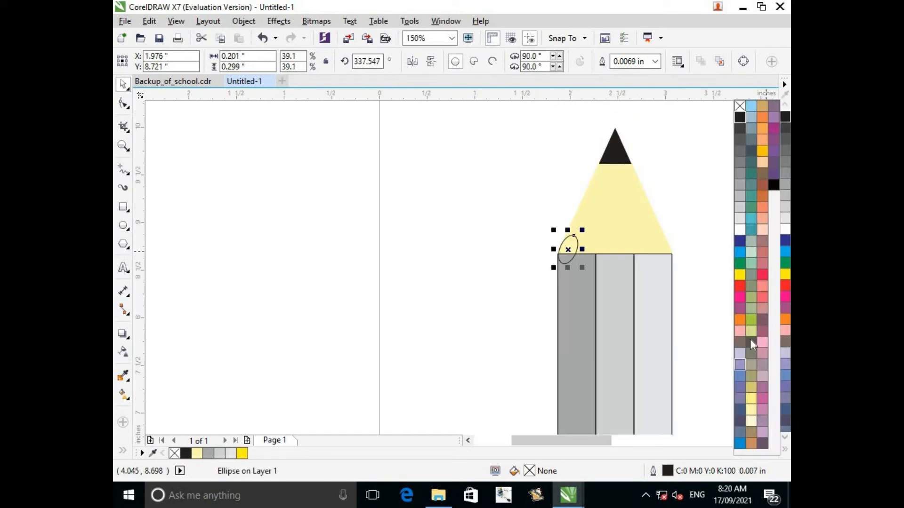
pyautogui.click(749, 411)
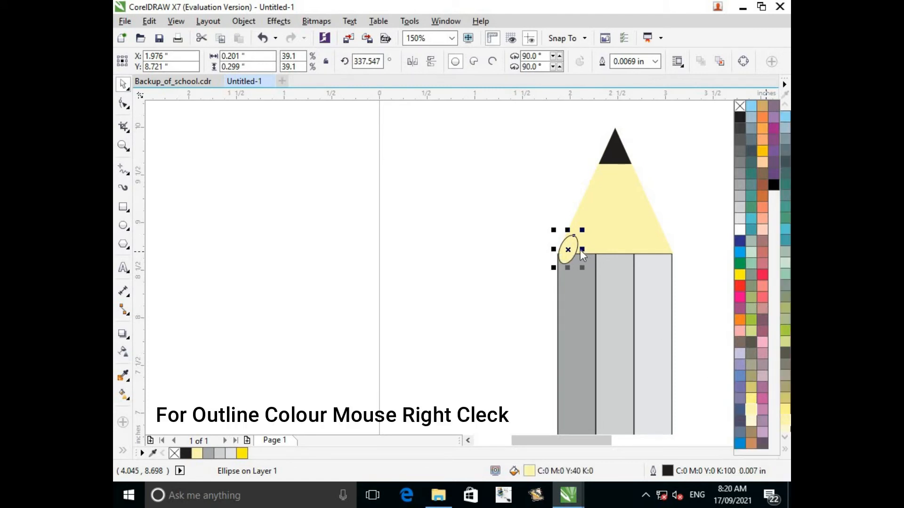
pyautogui.rightClick(752, 410)
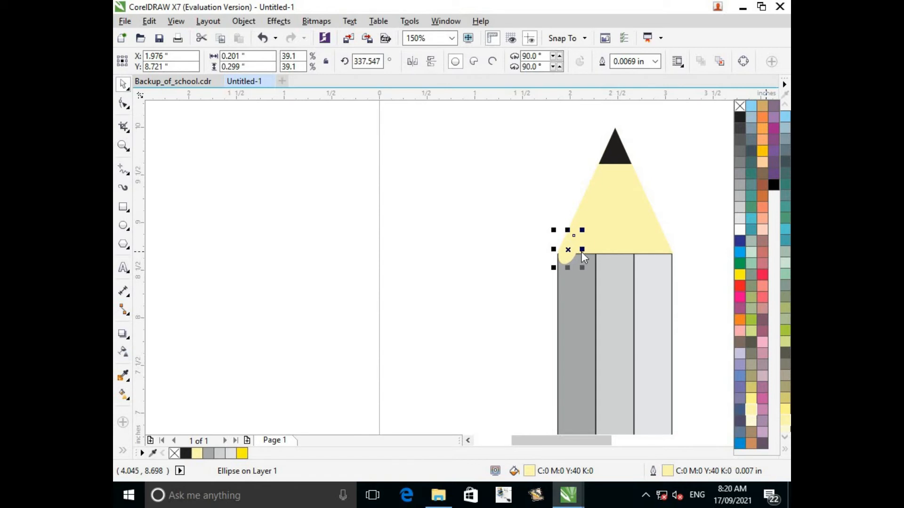
# Duplicate the pale yellow ellipse repeatedly, lining the copies up along the base of the yellow point as a scalloped edge.
pyautogui.hotkey('ctrl', 'd')
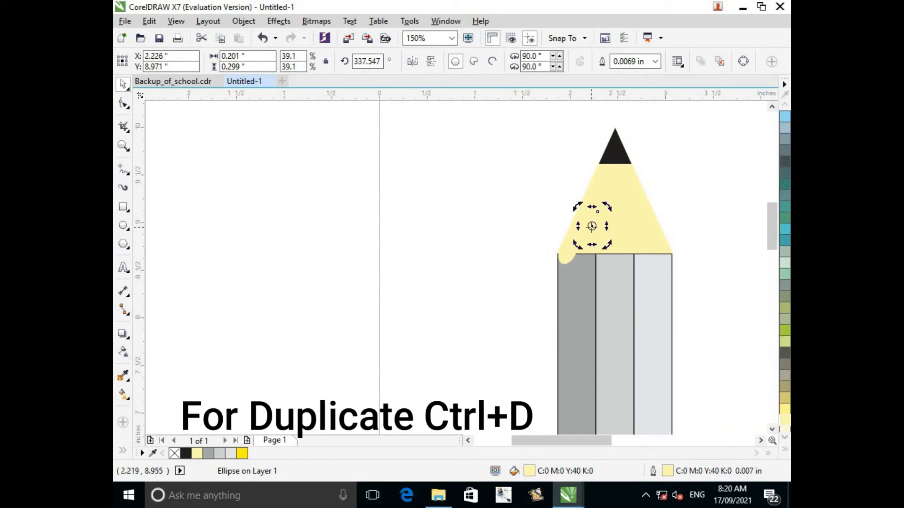
pyautogui.moveTo(592, 233); pyautogui.dragTo(589, 253)
pyautogui.press('Up')
pyautogui.press('Up')
pyautogui.press('Up')
pyautogui.press('Up')
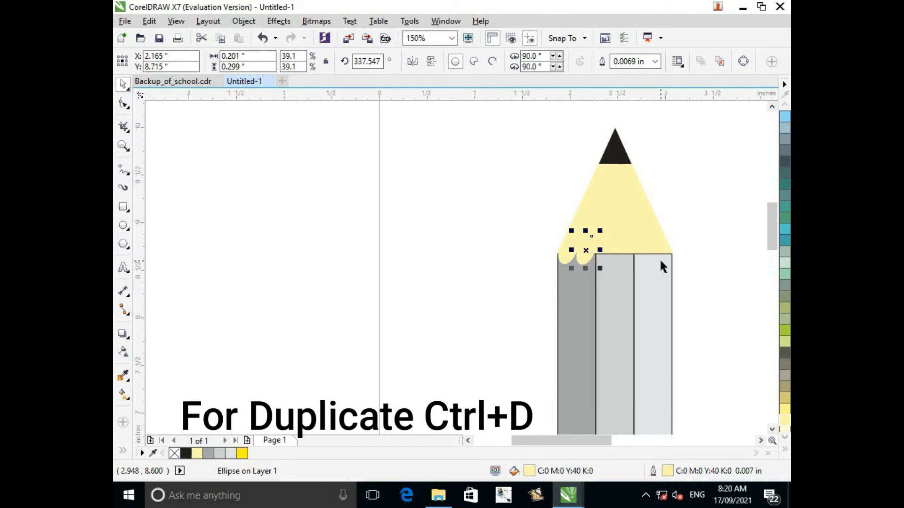
pyautogui.hotkey('ctrl', 'd')
pyautogui.hotkey('ctrl', 'd')
pyautogui.hotkey('ctrl', 'd')
pyautogui.hotkey('ctrl', 'd')
pyautogui.press('Escape')
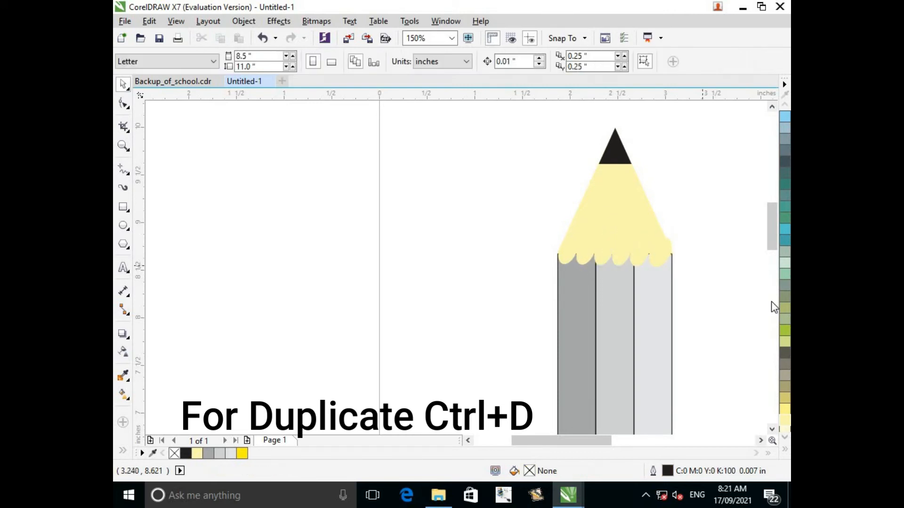
# Resize the last scallop ellipse to about 0.19 by 0.24 inch to fit within the pencil's right edge.
pyautogui.click(662, 250)
pyautogui.moveTo(675, 233); pyautogui.dragTo(672, 238)
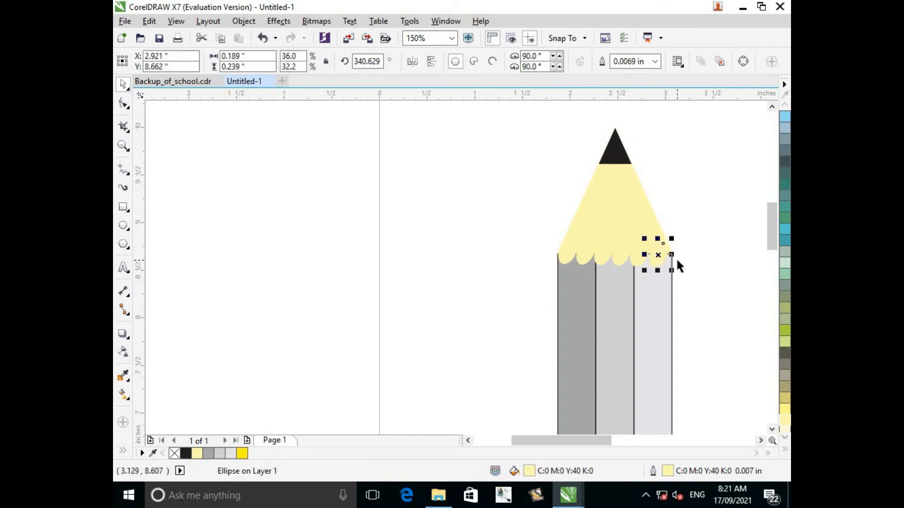
pyautogui.click(678, 263)
# Draw a rectangle about 1.0 by 1.18 inches and fit it directly beneath the pencil body, widened to about 1.19 inches.
pyautogui.scroll(-1, 613, 298)
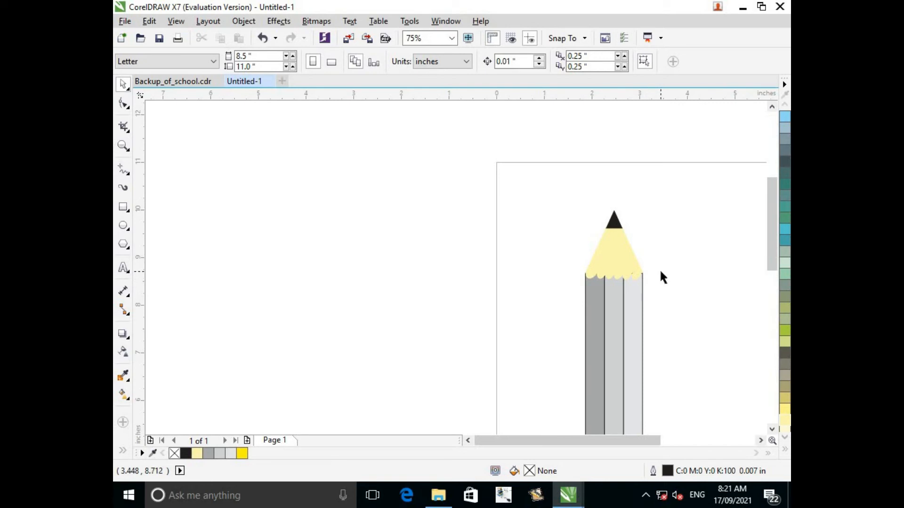
pyautogui.click(772, 429)
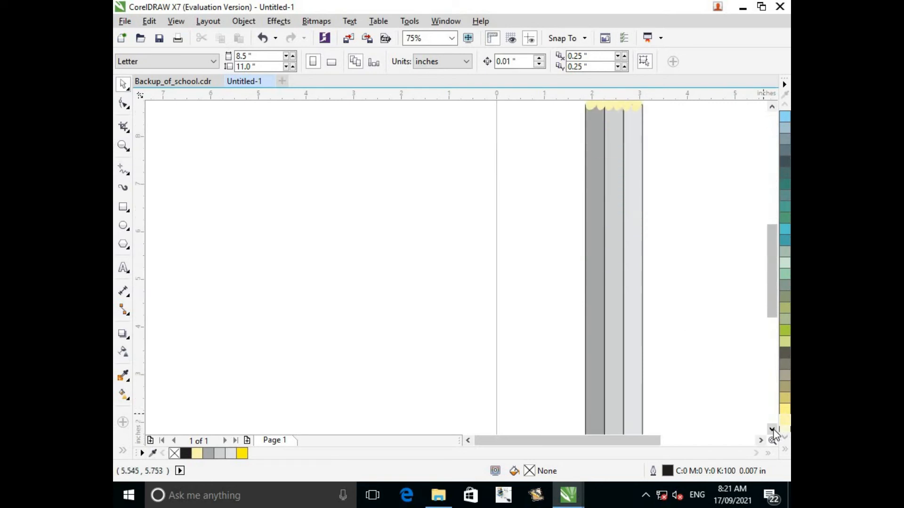
pyautogui.click(772, 429)
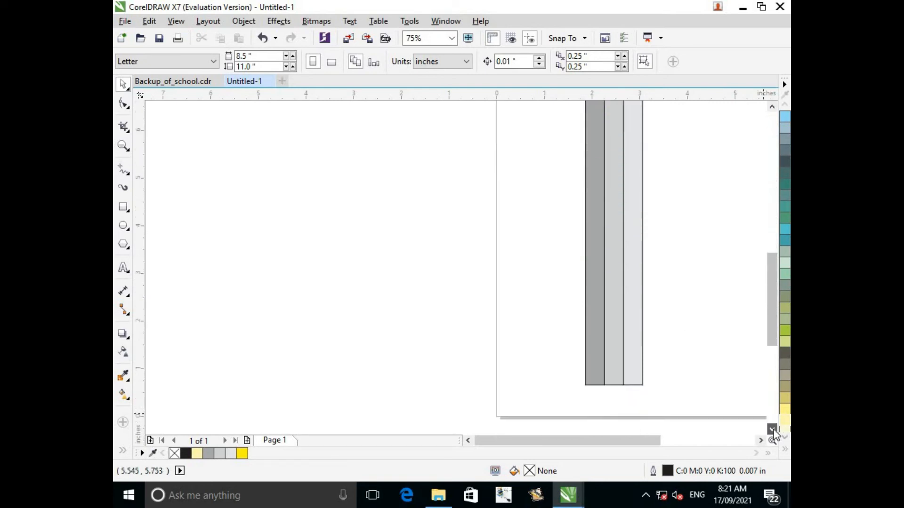
pyautogui.click(588, 280)
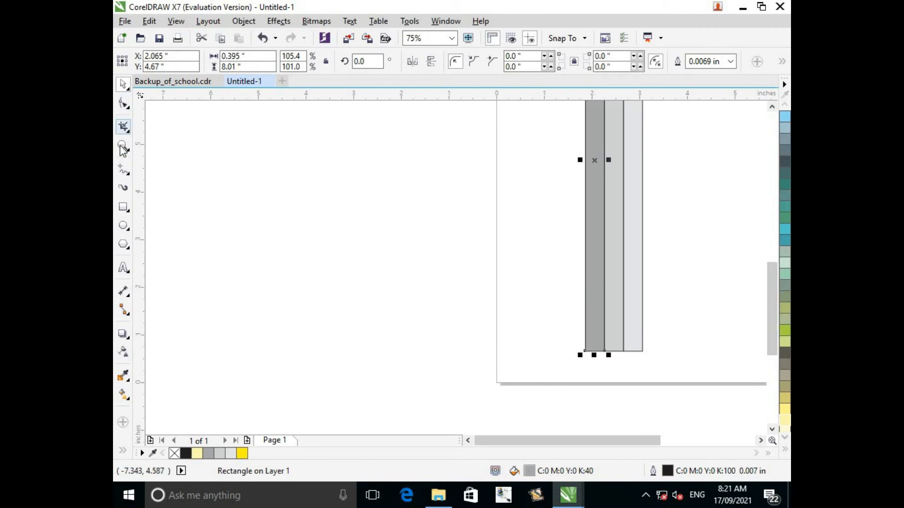
pyautogui.click(120, 209)
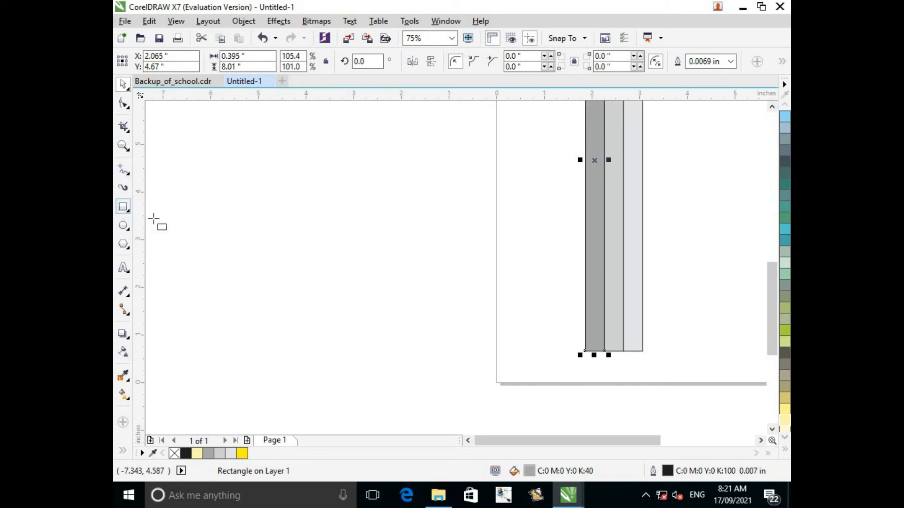
pyautogui.moveTo(333, 278); pyautogui.dragTo(382, 333)
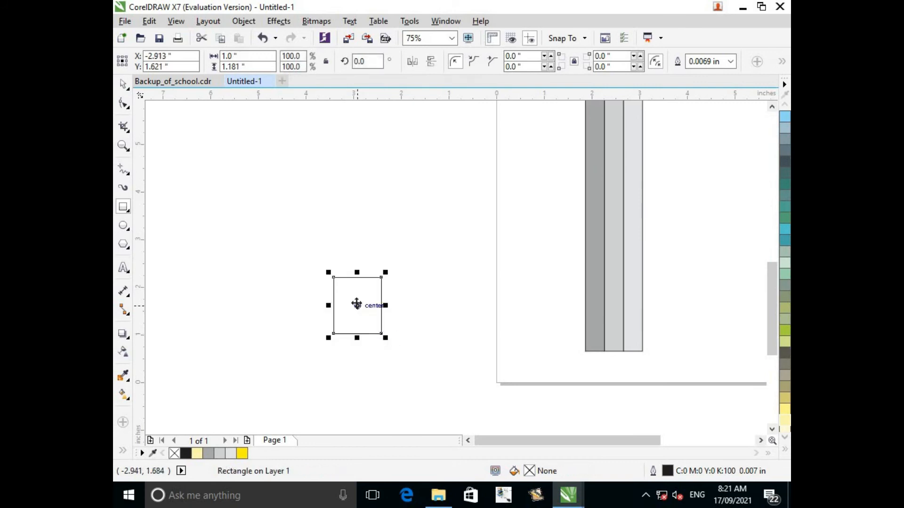
pyautogui.moveTo(357, 305); pyautogui.dragTo(577, 377)
pyautogui.scroll(3, 644, 365)
pyautogui.click(671, 370)
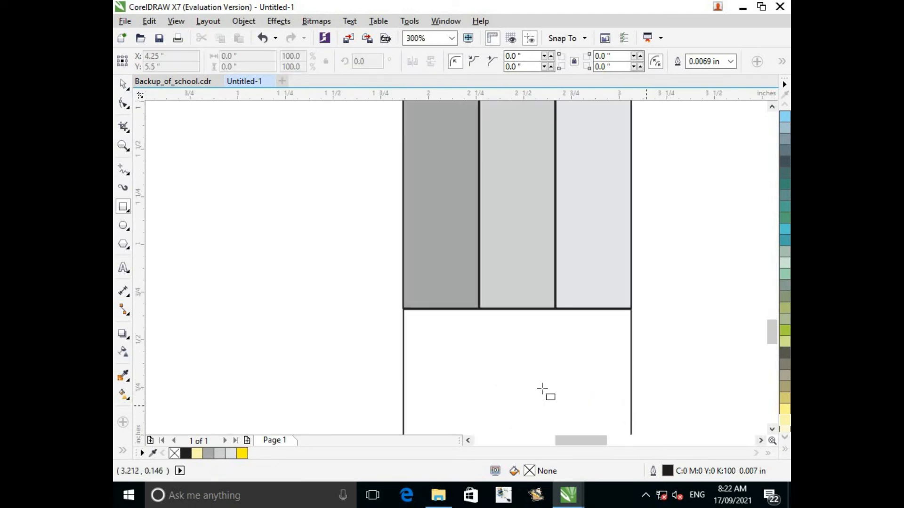
# Unlink the corner radii of the rectangle beneath the body and round its two lower corners with a 2-inch radius.
pyautogui.click(772, 430)
pyautogui.click(772, 431)
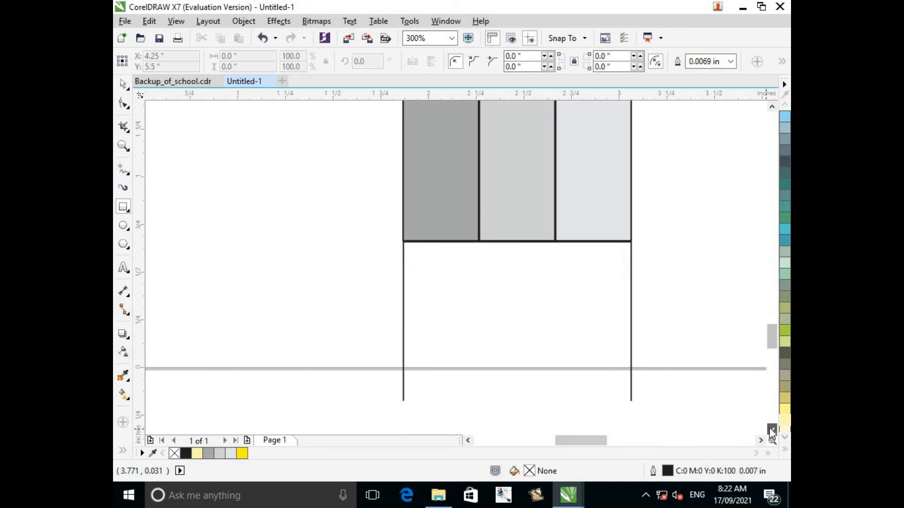
pyautogui.click(772, 430)
pyautogui.click(772, 431)
pyautogui.click(772, 430)
pyautogui.click(123, 85)
pyautogui.click(490, 140)
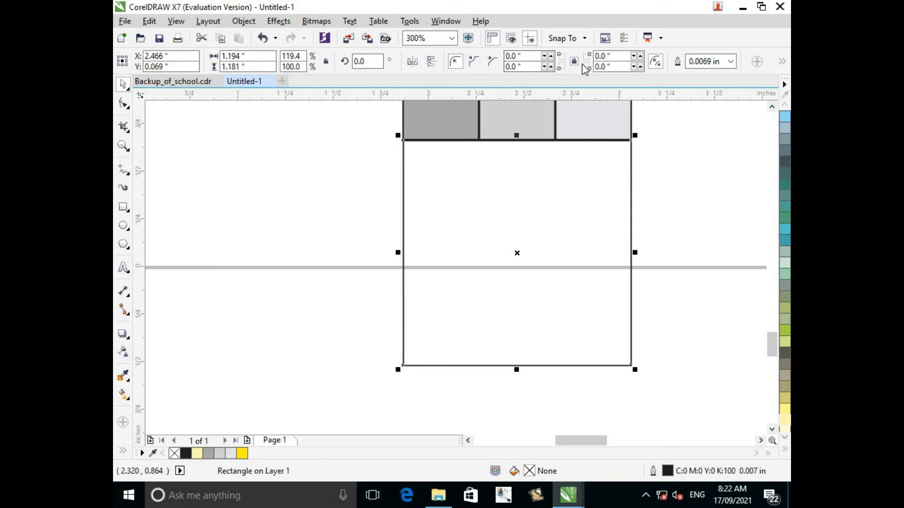
pyautogui.click(516, 66)
pyautogui.write('5')
pyautogui.press('Return')
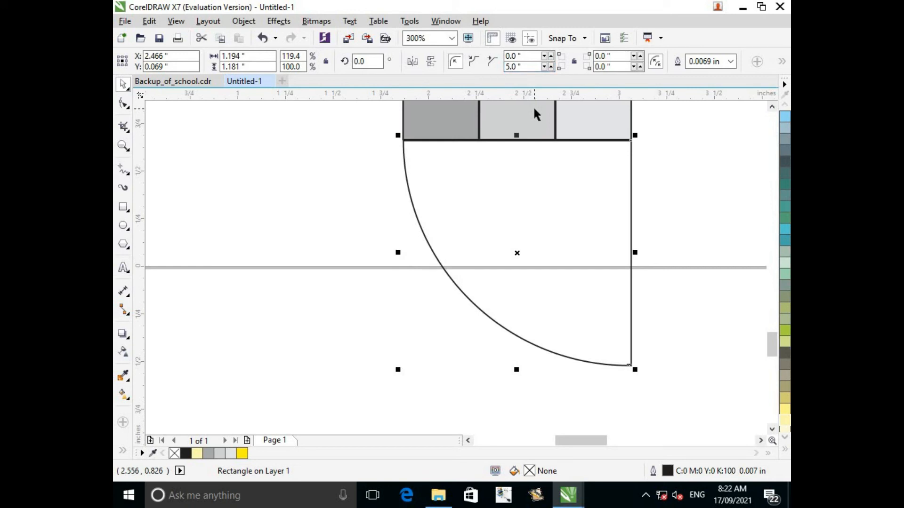
pyautogui.click(516, 66)
pyautogui.write('3')
pyautogui.press('Return')
pyautogui.write('2')
pyautogui.press('Return')
pyautogui.click(604, 67)
pyautogui.write('2')
pyautogui.press('Return')
pyautogui.click(357, 254)
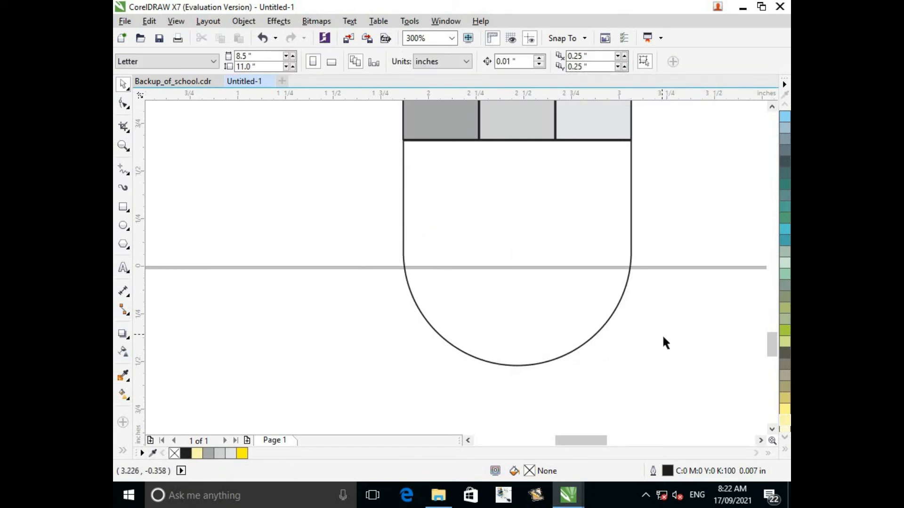
# Draw a thin rectangular band and fit it across the top of the rounded end at about 1.20 by 0.21 inches.
pyautogui.click(123, 207)
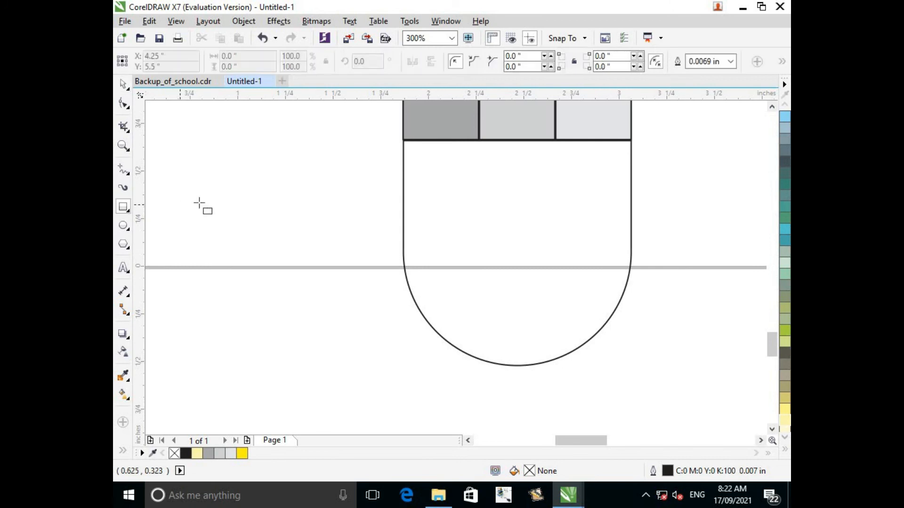
pyautogui.moveTo(202, 187)
pyautogui.mouseDown()
pyautogui.moveTo(306, 209)
pyautogui.moveTo(442, 171)
pyautogui.moveTo(458, 161)
pyautogui.moveTo(456, 151)
pyautogui.mouseUp()
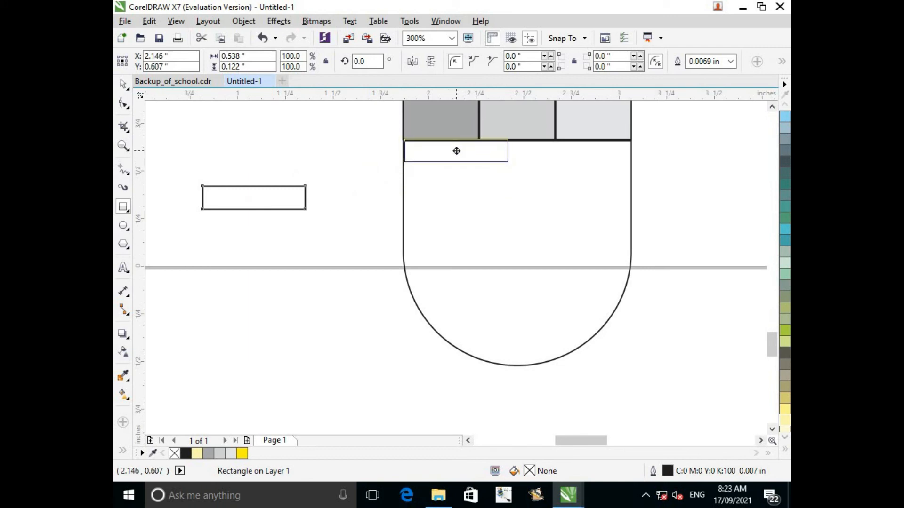
pyautogui.moveTo(456, 151); pyautogui.dragTo(454, 151)
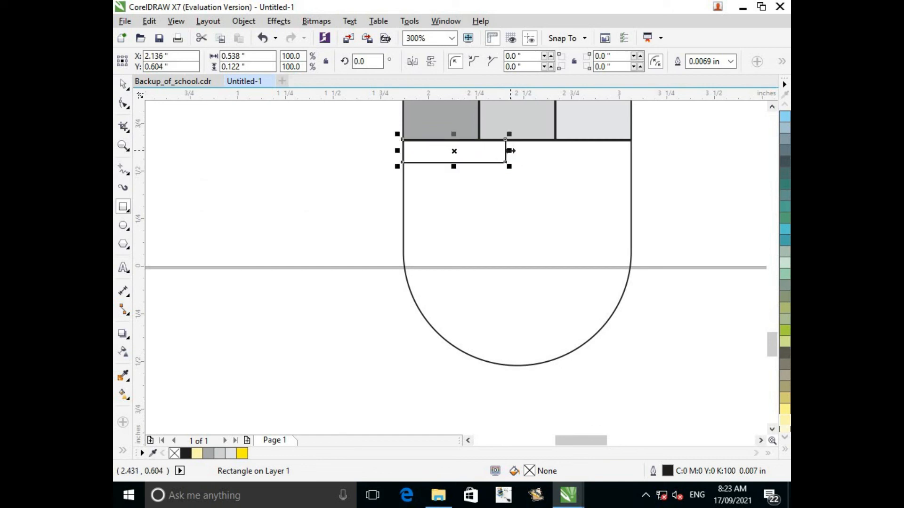
pyautogui.moveTo(511, 151); pyautogui.dragTo(636, 152)
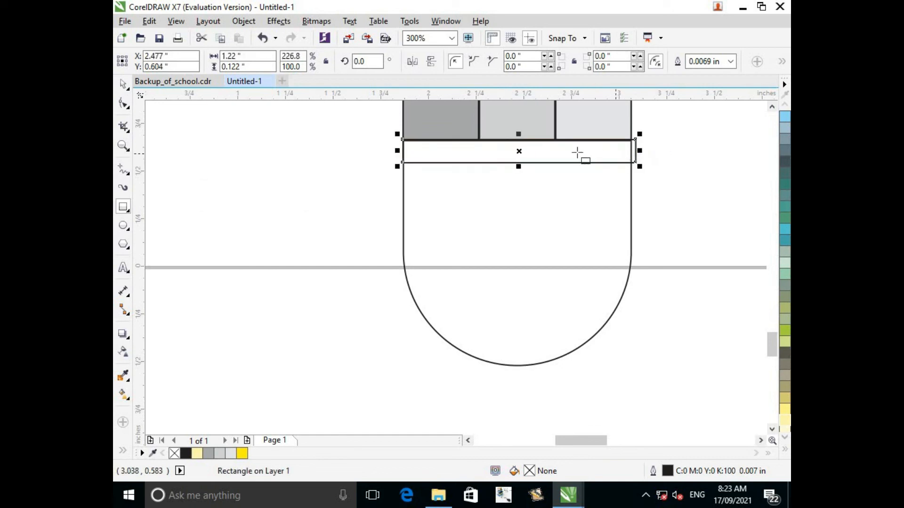
pyautogui.moveTo(519, 164); pyautogui.dragTo(519, 171)
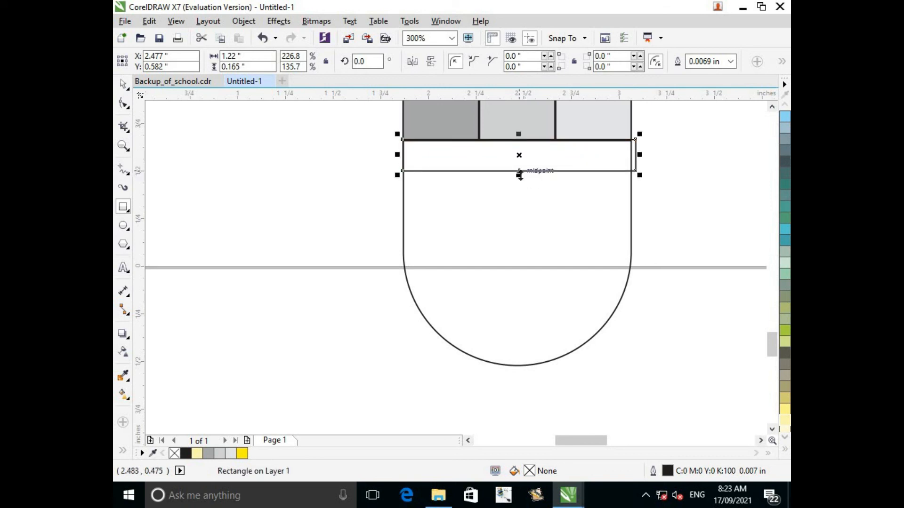
pyautogui.moveTo(520, 175); pyautogui.dragTo(519, 183)
pyautogui.moveTo(640, 158); pyautogui.dragTo(632, 159)
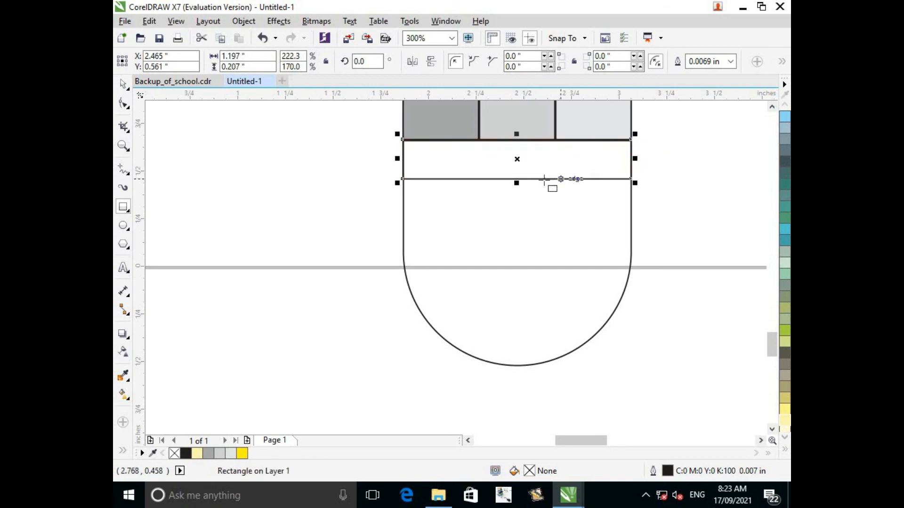
# Duplicate the band twice and stack the copies directly below the first one across the rounded end.
pyautogui.hotkey('ctrl', 'd')
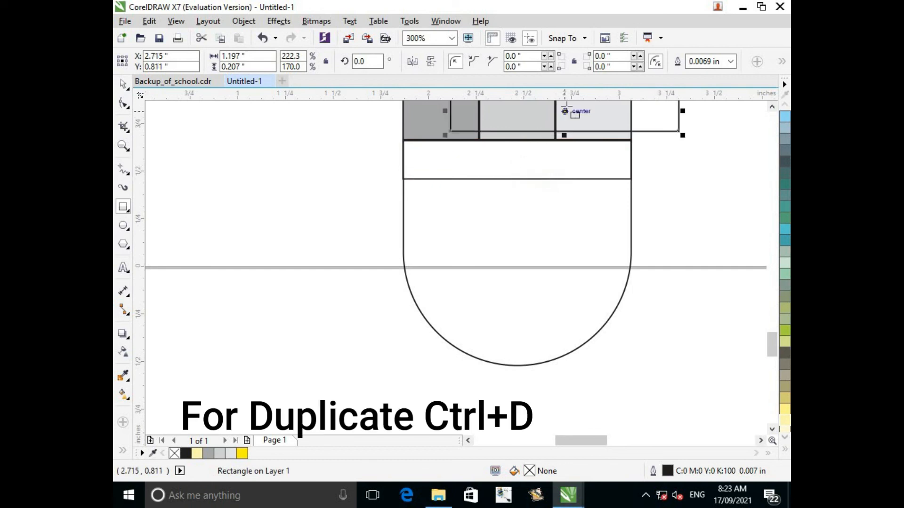
pyautogui.moveTo(564, 113); pyautogui.dragTo(519, 203)
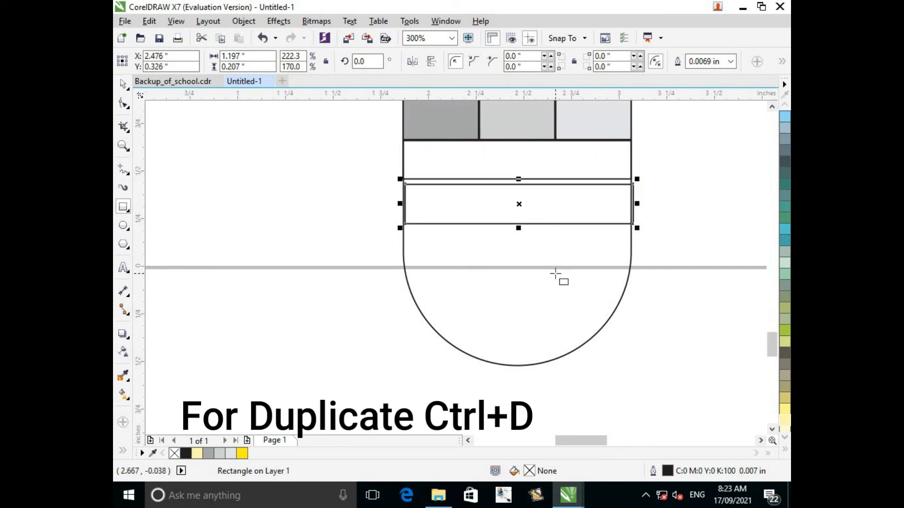
pyautogui.press('Up')
pyautogui.press('Up')
pyautogui.press('Up')
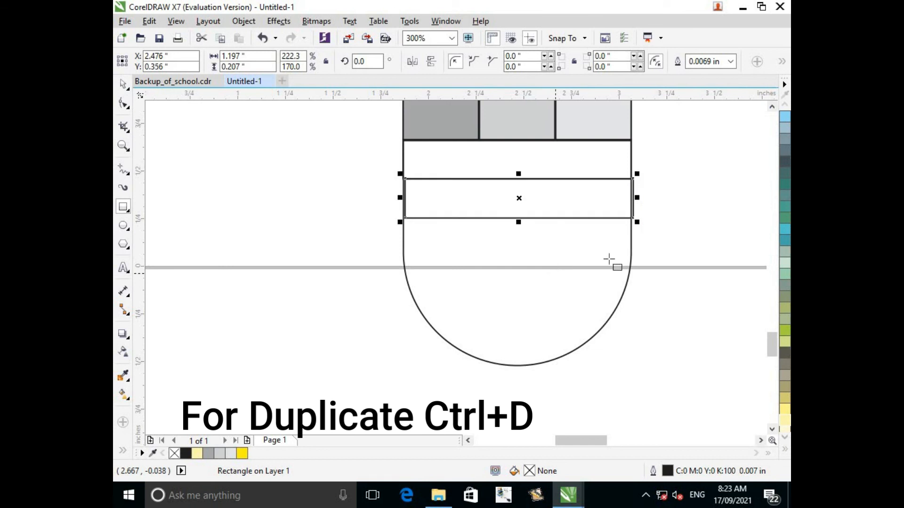
pyautogui.hotkey('ctrl', 'd')
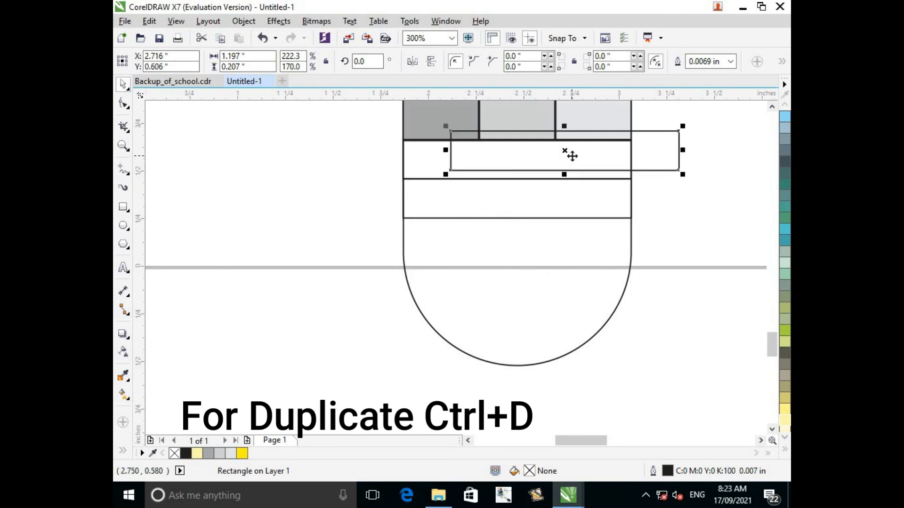
pyautogui.moveTo(571, 156); pyautogui.dragTo(517, 238)
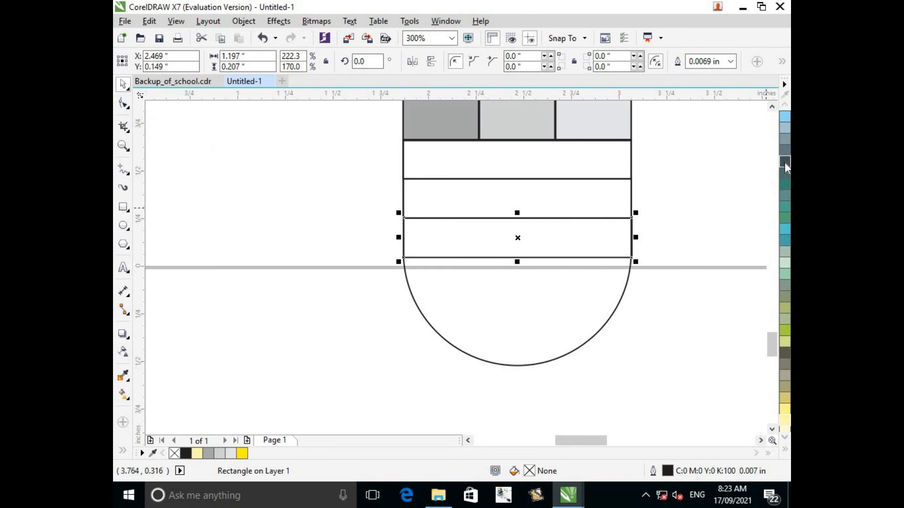
# Fill the three bands from top to bottom with dark slate blue, dark teal and light blue, and the rounded end with grey-brown (Y:20 K:60).
pyautogui.click(527, 173)
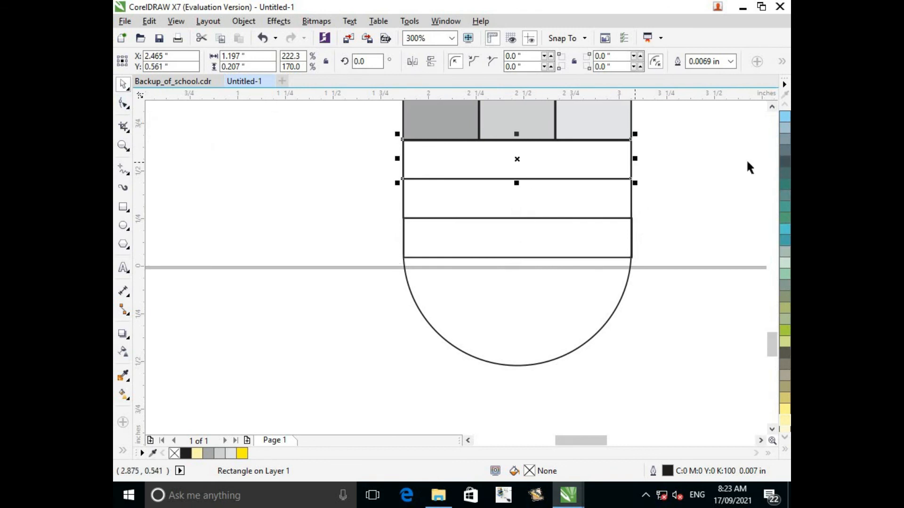
pyautogui.click(784, 160)
pyautogui.click(579, 200)
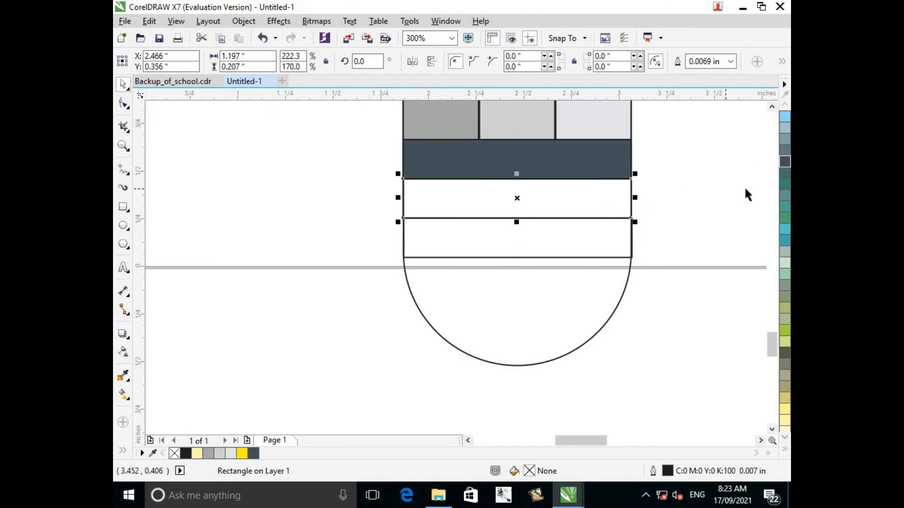
pyautogui.click(783, 173)
pyautogui.click(613, 239)
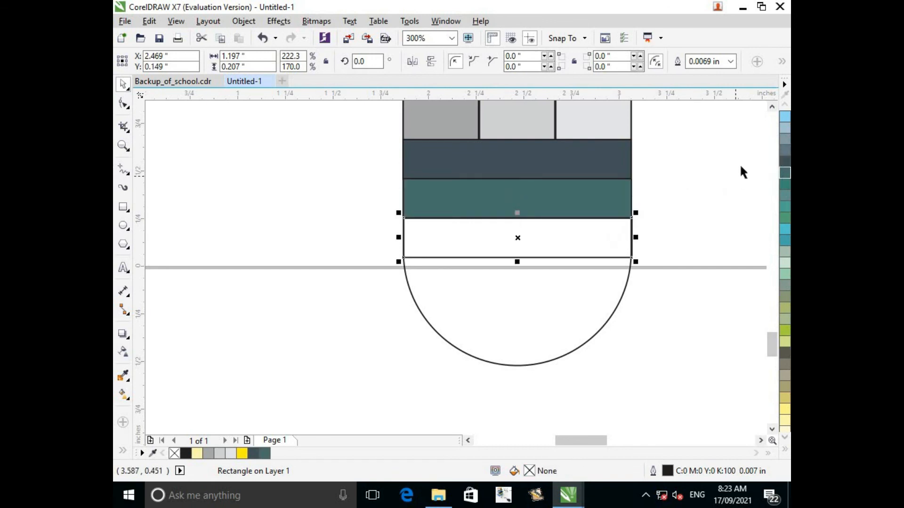
pyautogui.click(785, 128)
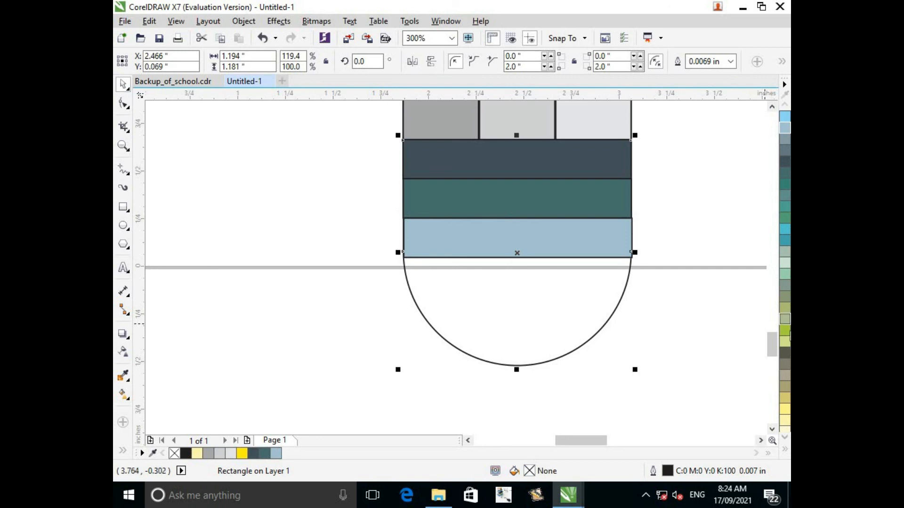
pyautogui.click(784, 363)
# Select all the parts of the finished pencil and group them into one object.
pyautogui.scroll(-3, 494, 298)
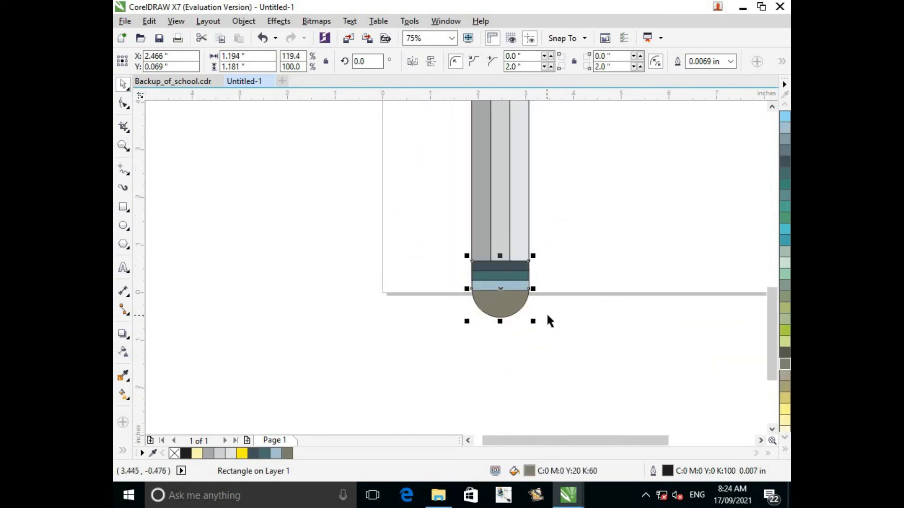
pyautogui.scroll(-1, 546, 312)
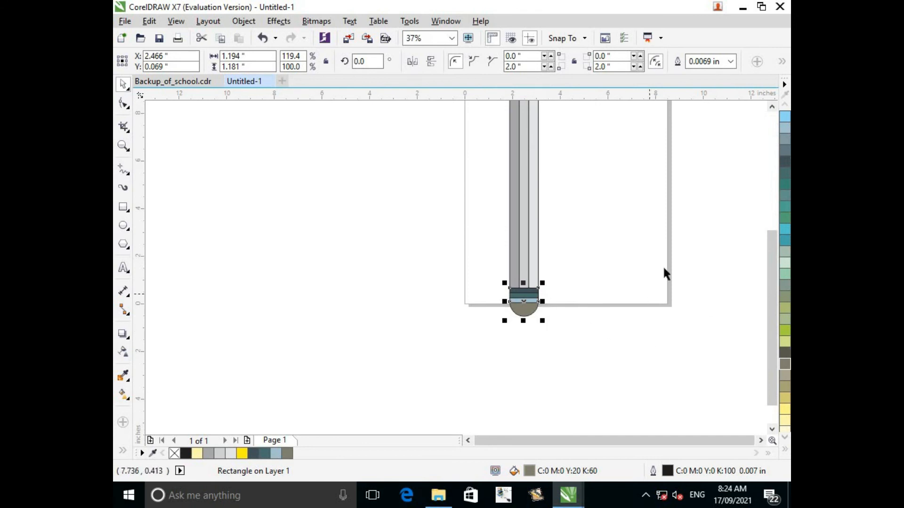
pyautogui.click(771, 108)
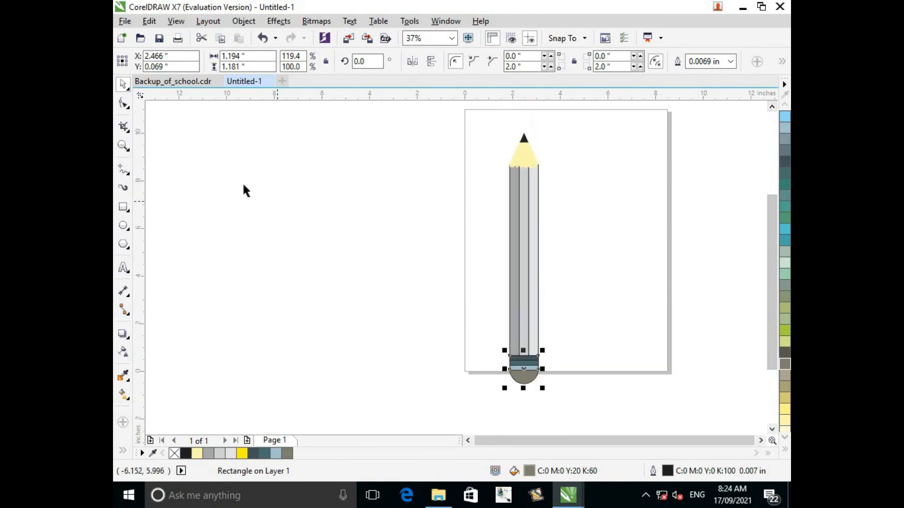
pyautogui.click(231, 176)
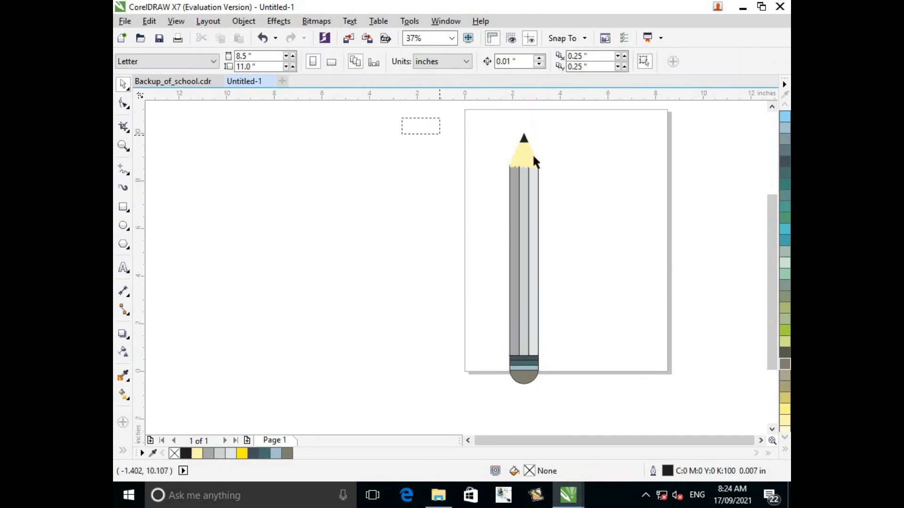
pyautogui.moveTo(533, 153)
pyautogui.mouseDown()
pyautogui.moveTo(606, 329)
pyautogui.moveTo(609, 399)
pyautogui.mouseUp()
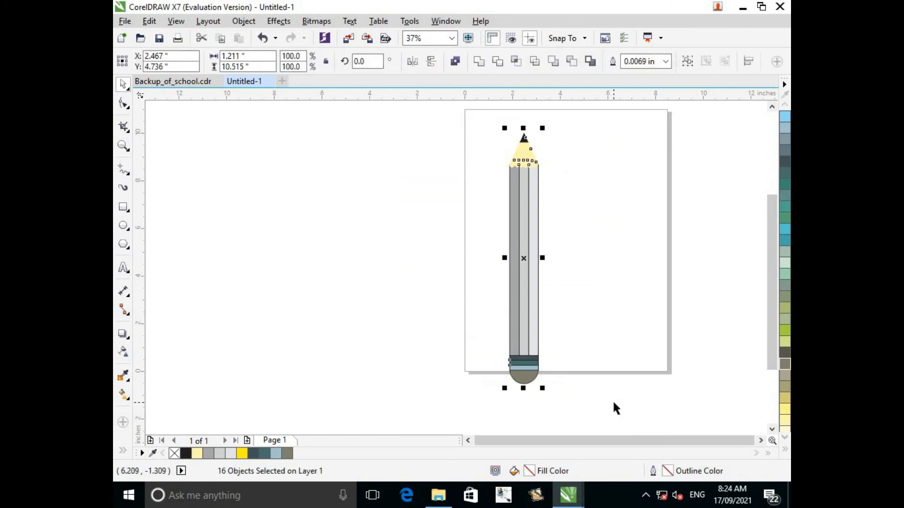
pyautogui.hotkey('ctrl', 'g')
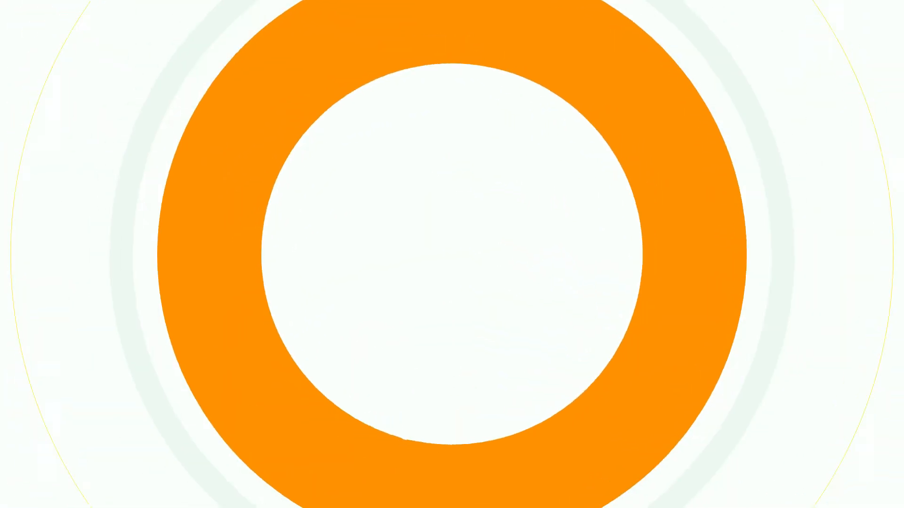